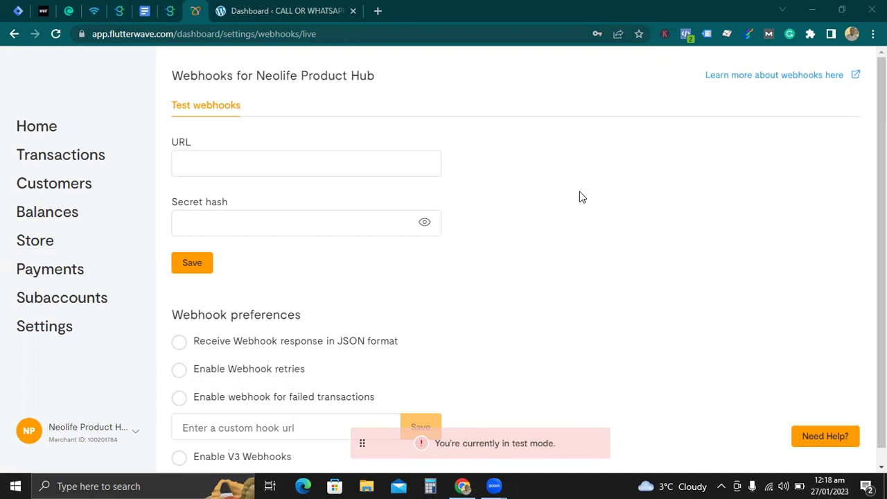
- Look over the WordPress site dashboard and its WooCommerce options, comparing with the Flutterwave webhook settings page
left_click(308, 15)
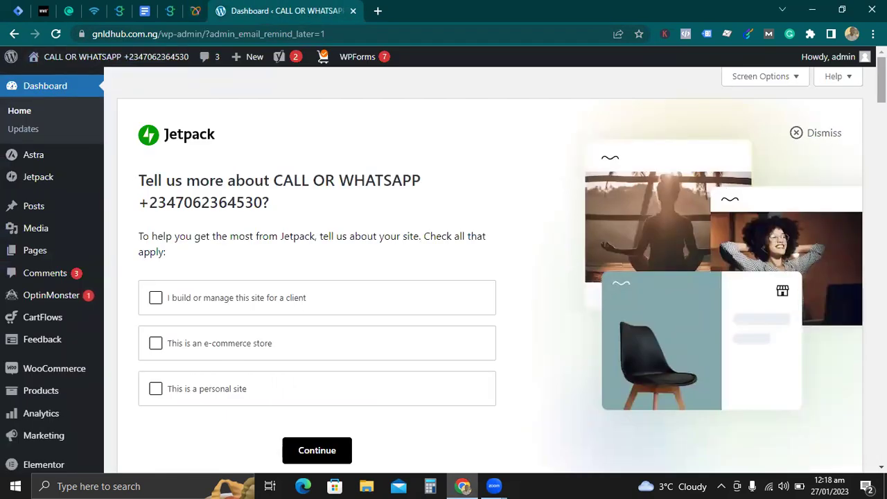
scroll(728, 190, "down", 4)
scroll(485, 270, "down", 8)
scroll(485, 270, "up", 10)
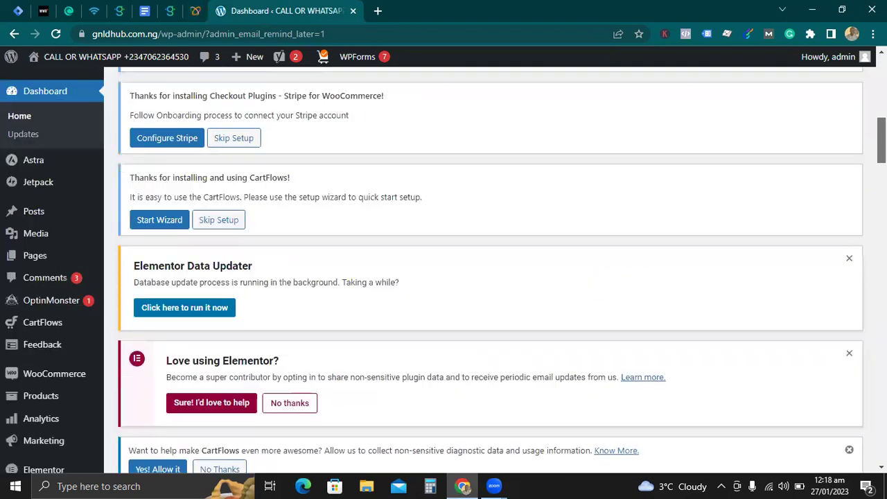
scroll(466, 173, "up", 3)
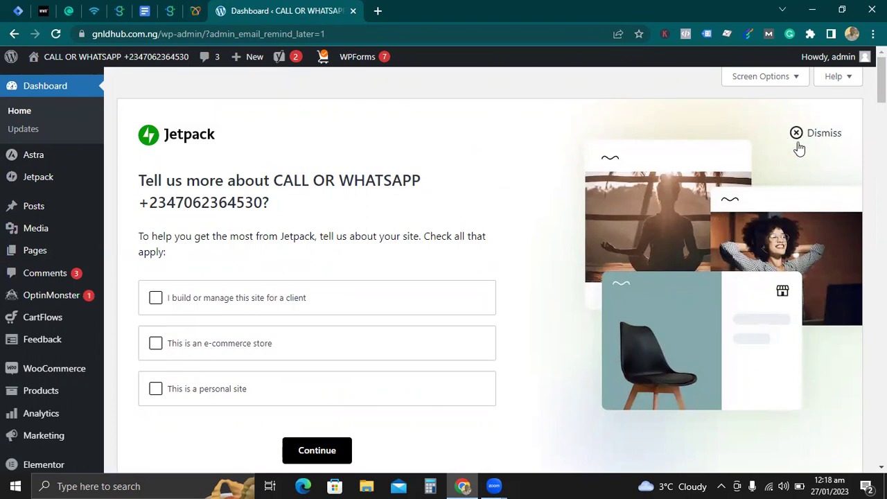
scroll(485, 270, "down", 3)
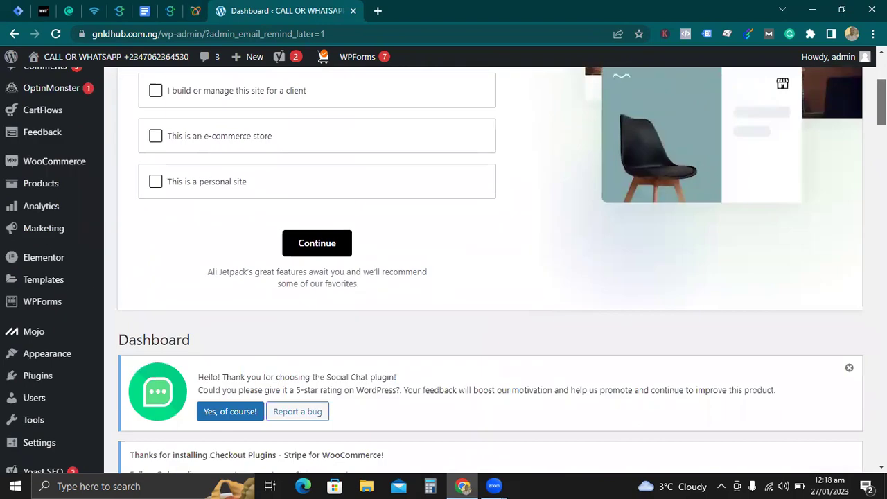
scroll(485, 270, "up", 3)
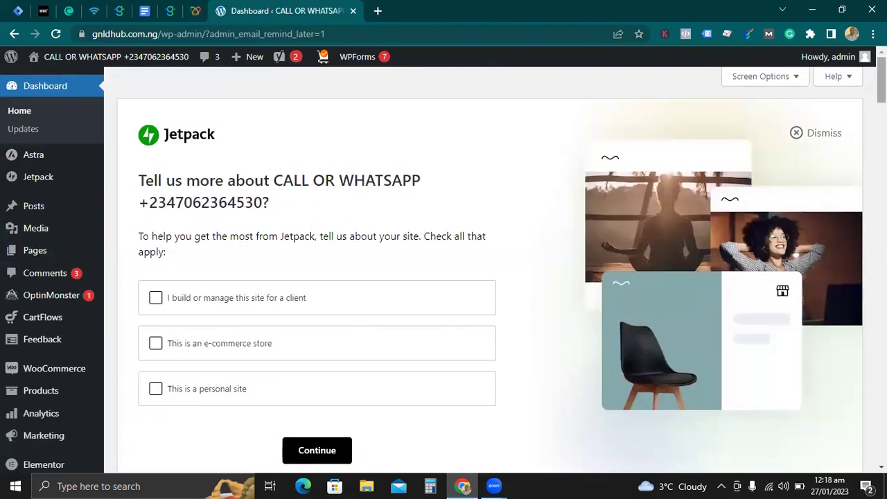
left_click(195, 11)
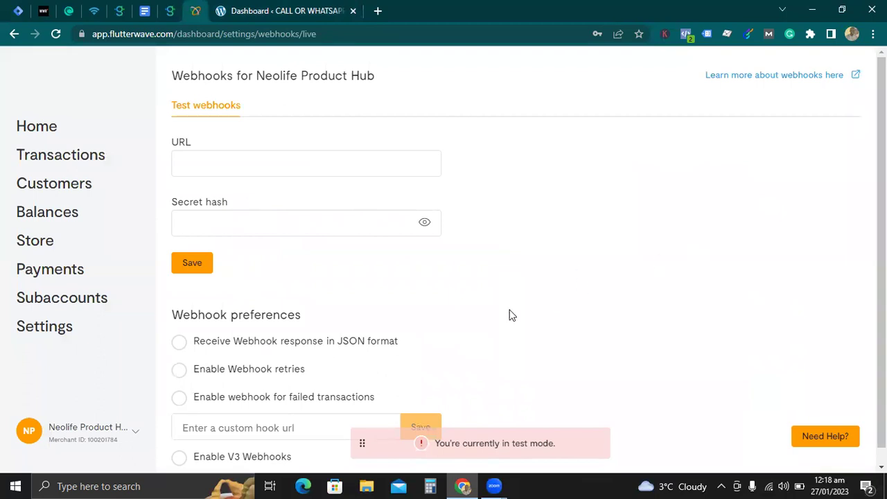
left_click(291, 12)
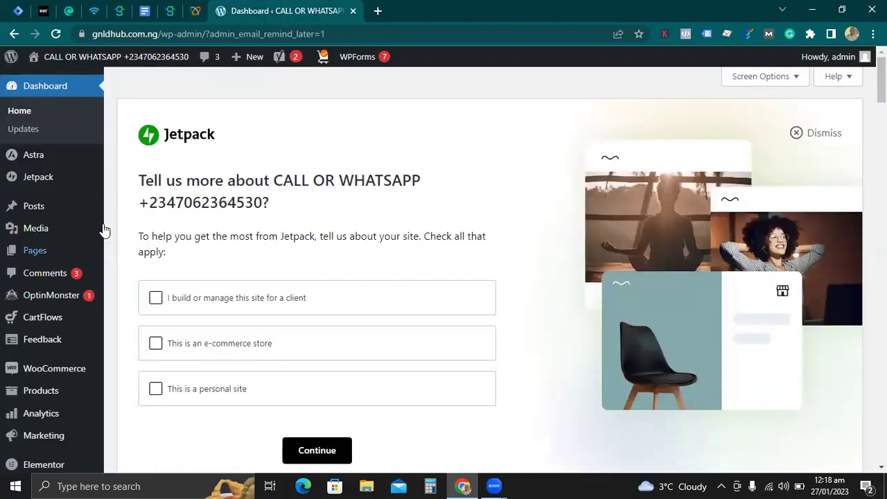
mouse_move(58, 375)
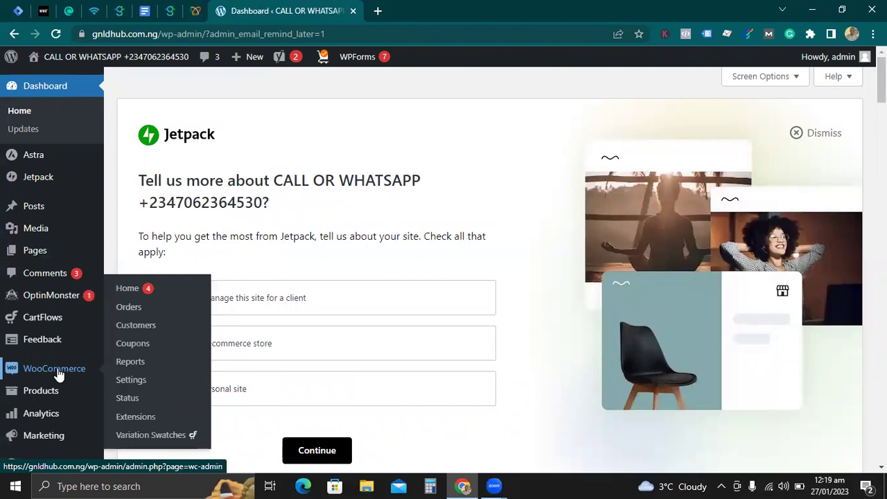
- Switch to the Flutterwave dashboard and review the overview, the transactions list and the refunds list
left_click(196, 12)
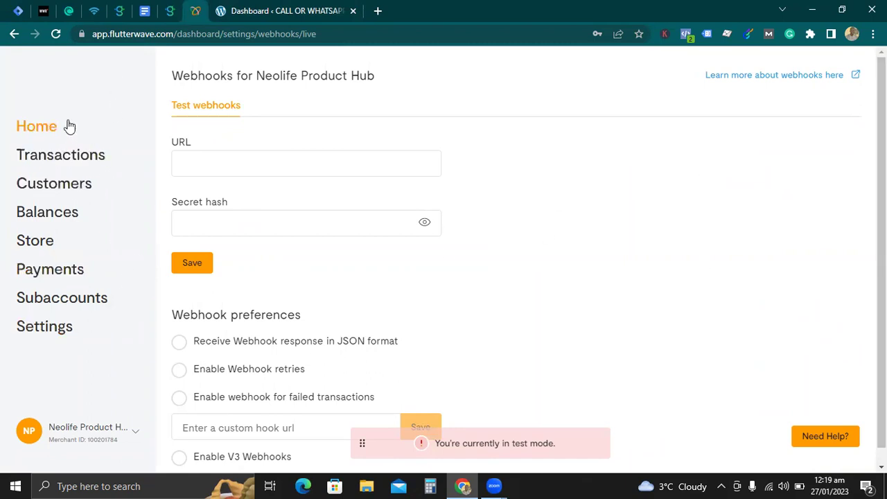
left_click(43, 133)
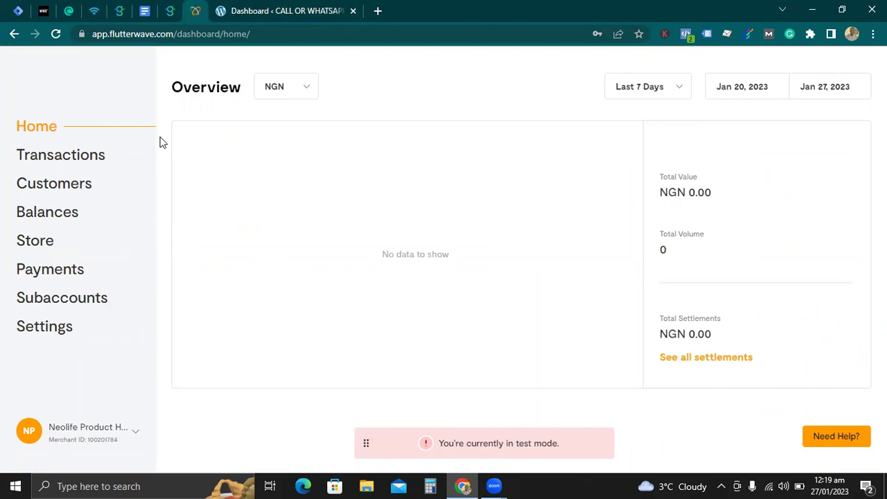
left_click(85, 158)
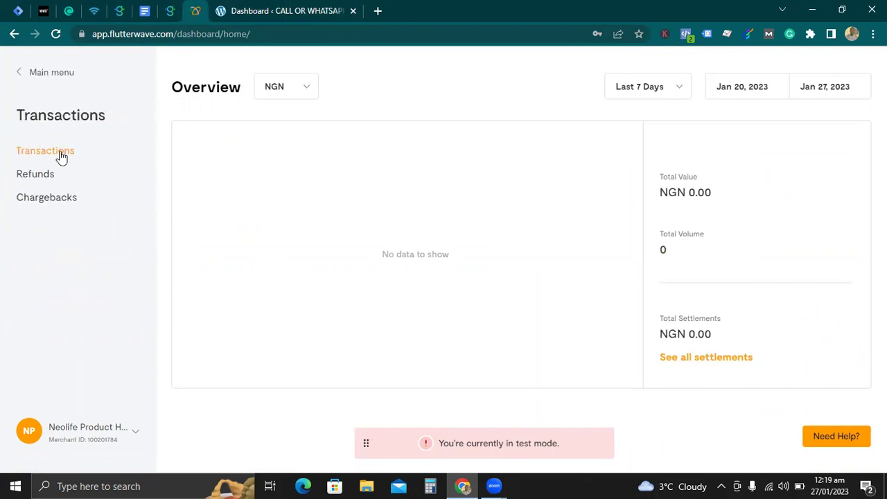
left_click(60, 155)
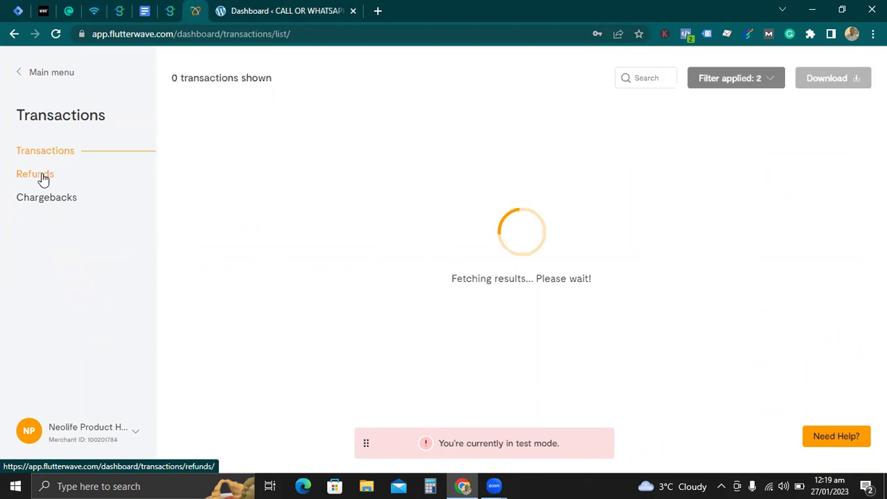
left_click(41, 178)
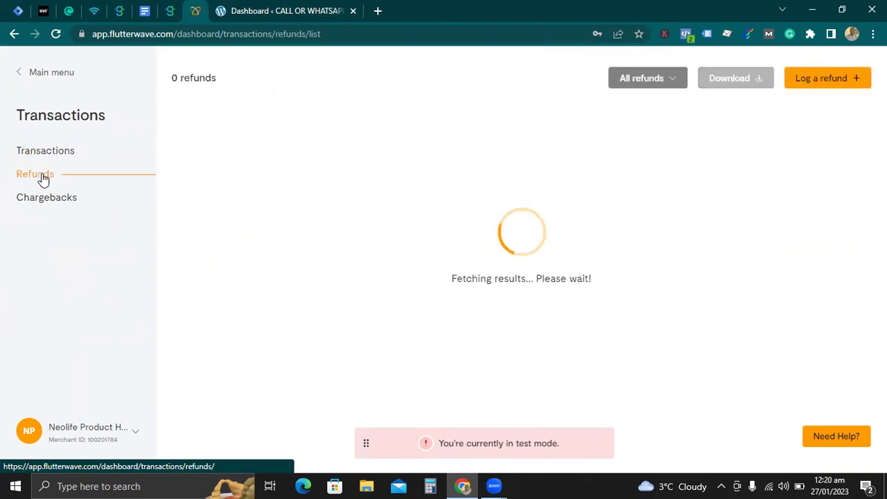
left_click(23, 74)
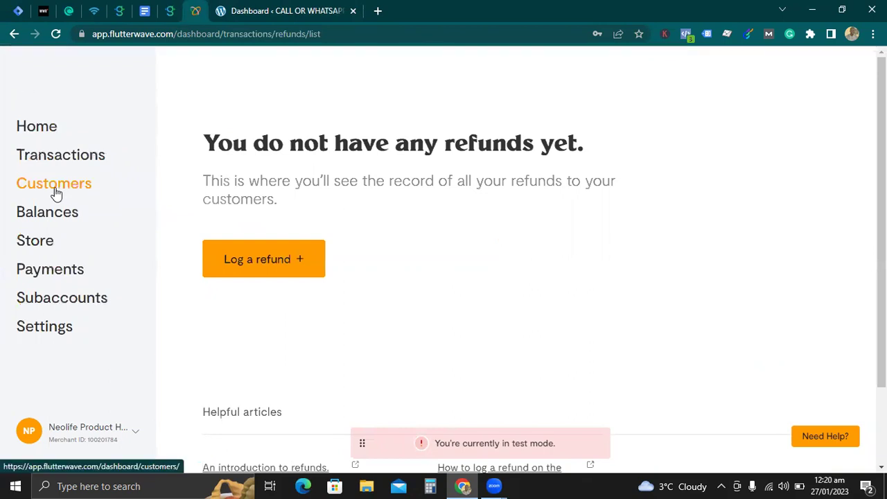
- Review the Flutterwave account's currency balances and its balance history
left_click(53, 212)
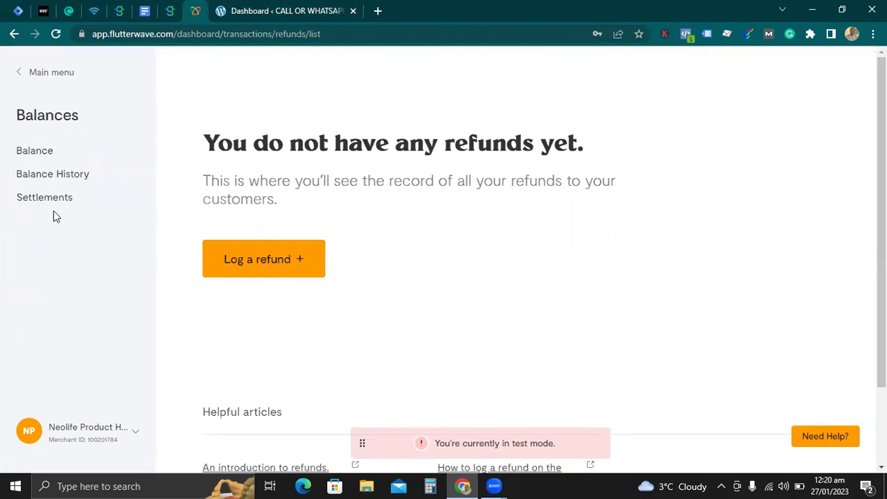
left_click(40, 158)
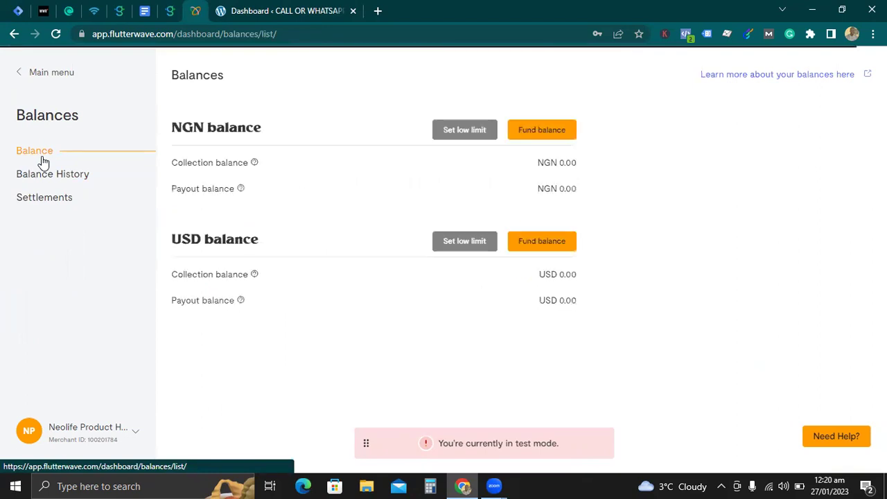
left_click(42, 178)
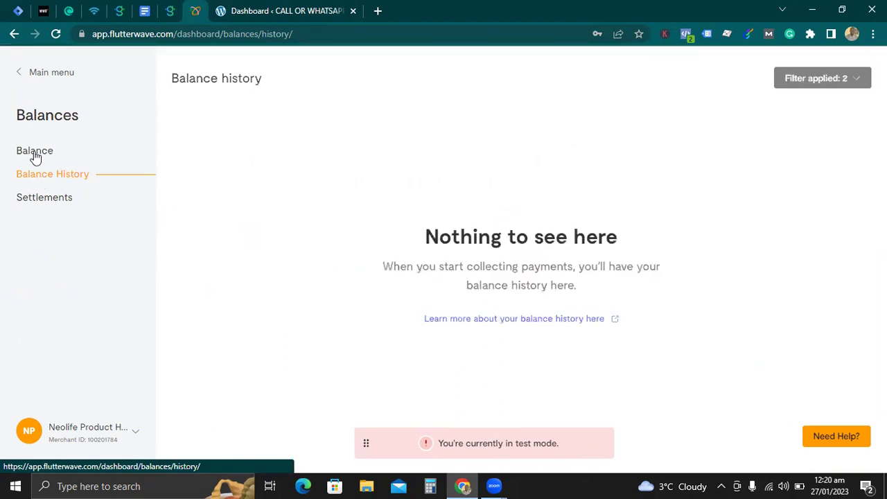
left_click(20, 76)
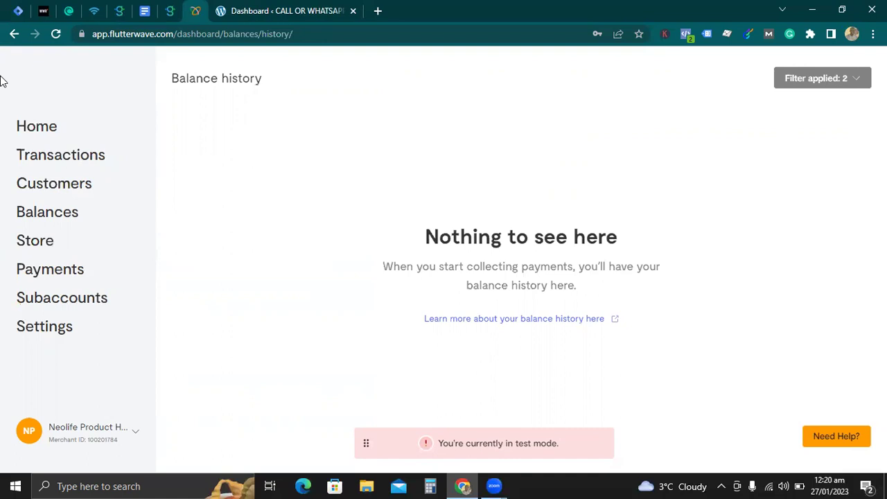
- Switch to the WordPress admin and search for "Flutterwave" among the new plugins available to add
left_click(274, 12)
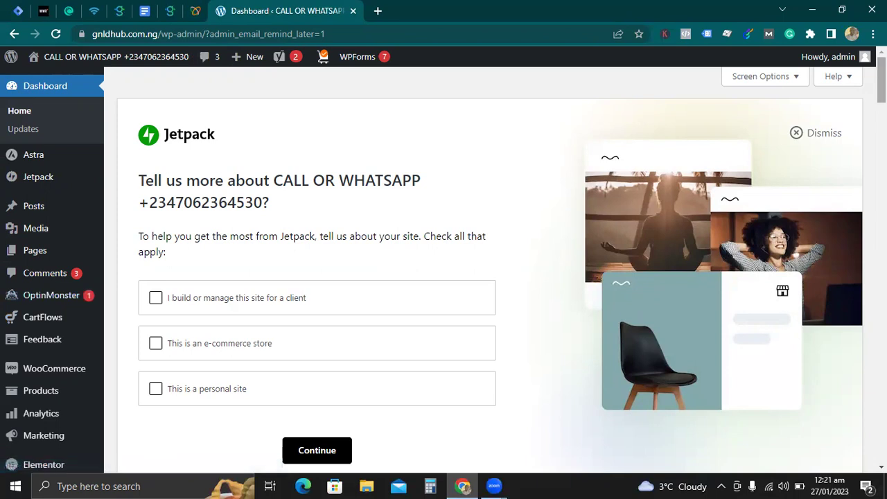
scroll(490, 270, "down", 4)
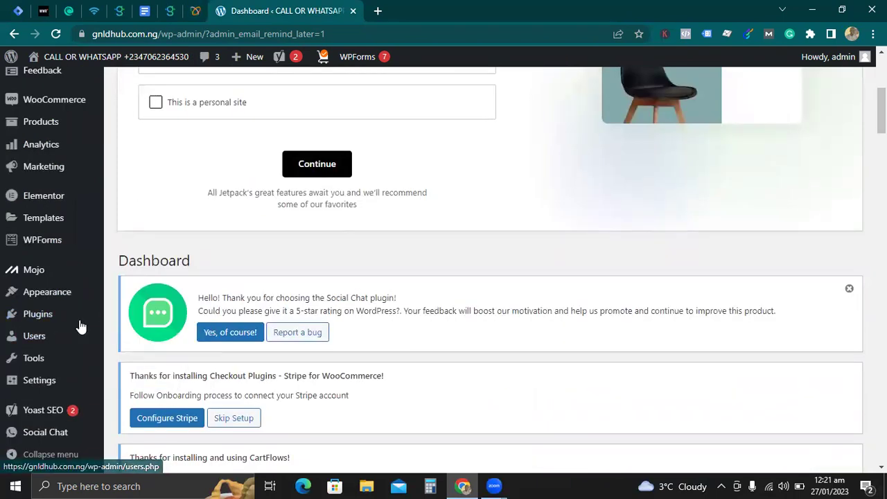
mouse_move(44, 313)
left_click(135, 334)
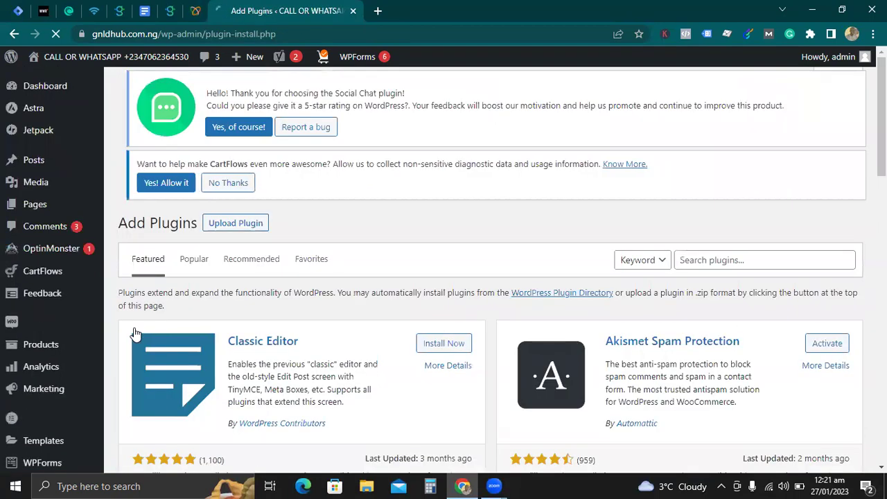
left_click(687, 259)
type("F")
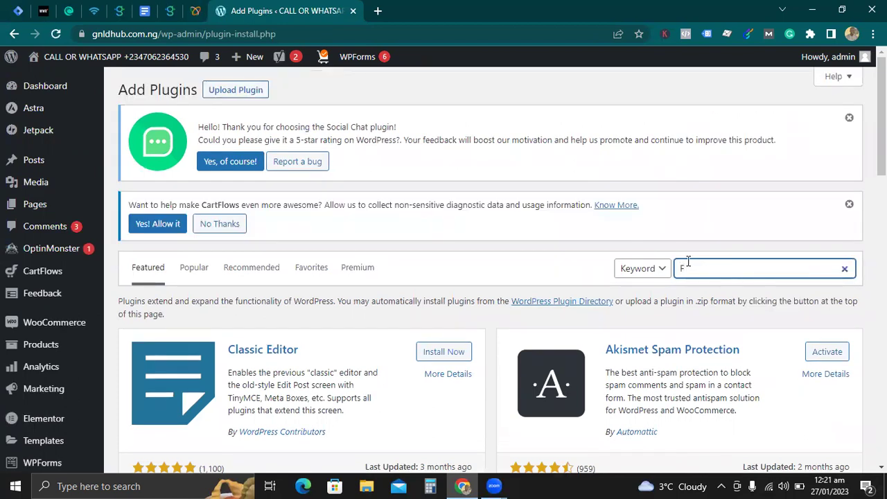
type("lutterwave")
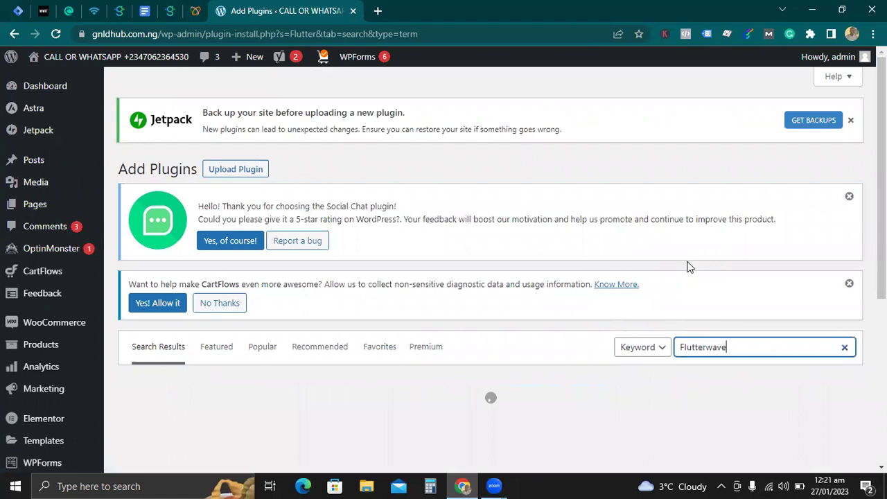
- Install and activate the Flutterwave WooCommerce plugin by Flutterwave Developers from the search results
scroll(485, 277, "down", 3)
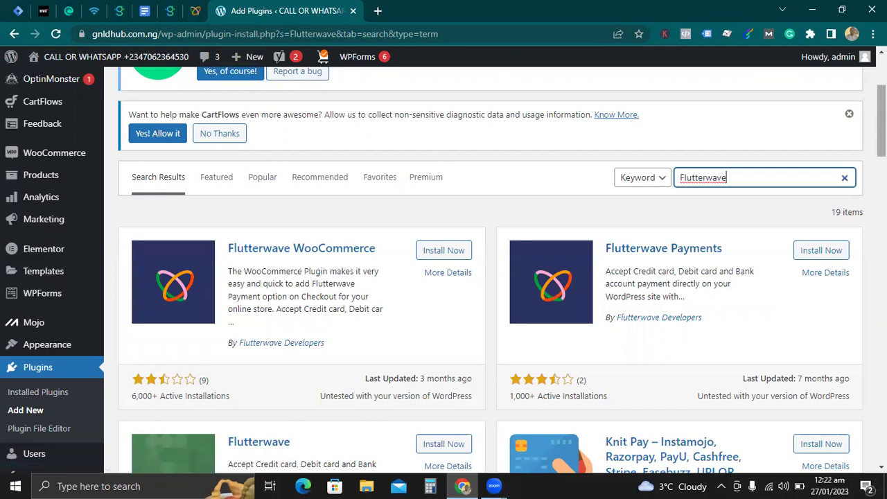
scroll(490, 270, "down", 5)
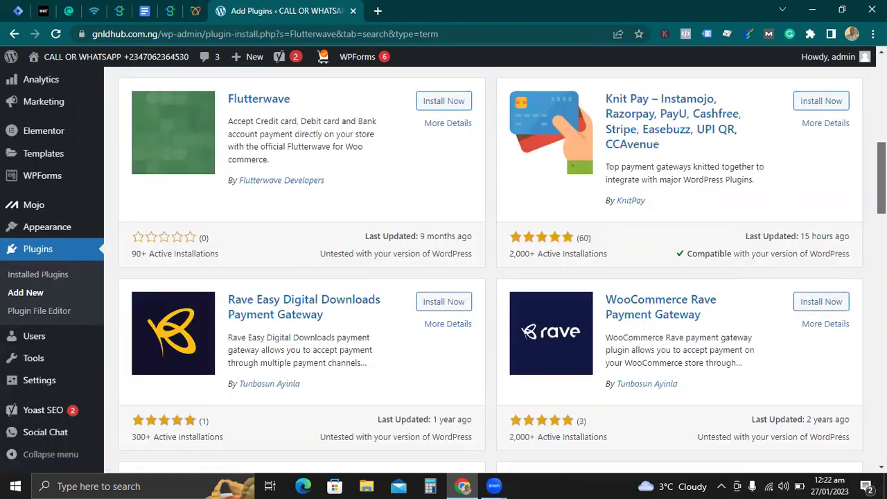
scroll(491, 270, "down", 2)
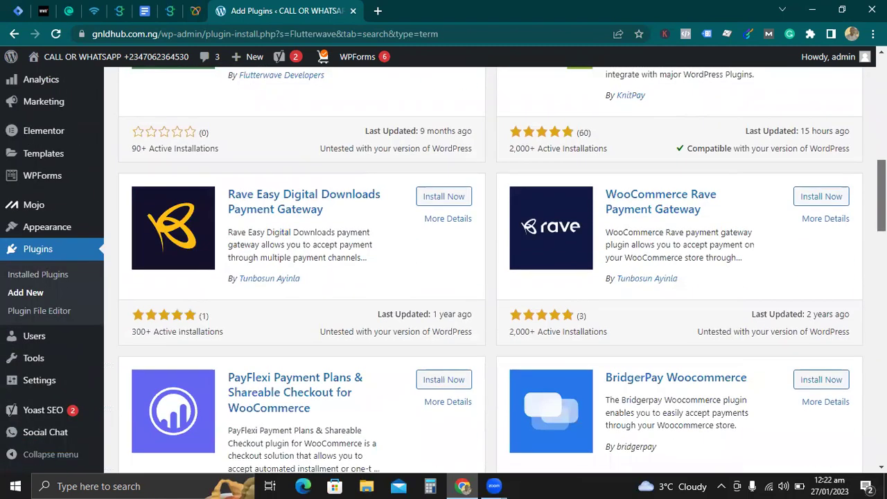
scroll(491, 270, "down", 2)
scroll(490, 270, "up", 9)
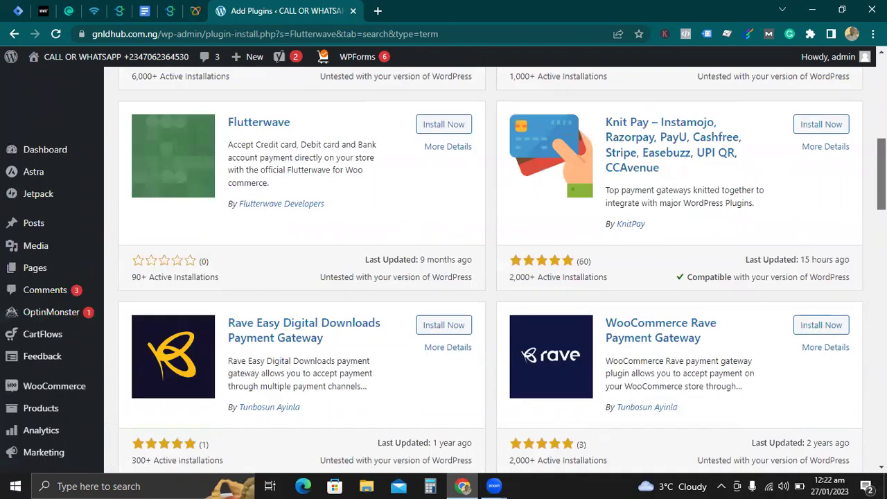
scroll(490, 270, "up", 2)
scroll(490, 270, "down", 1)
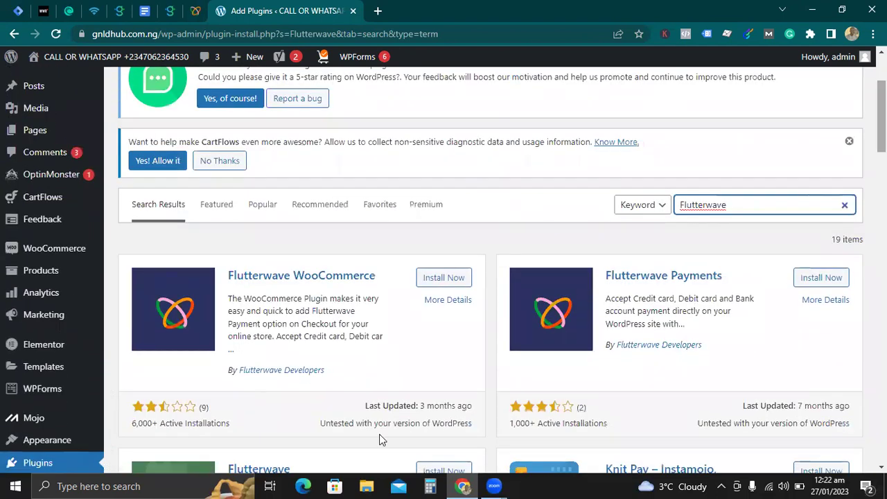
left_click(438, 279)
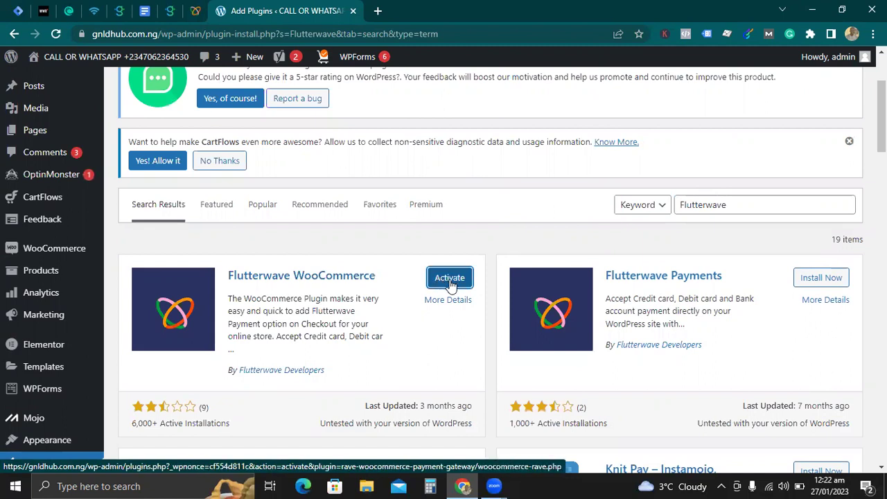
left_click(450, 279)
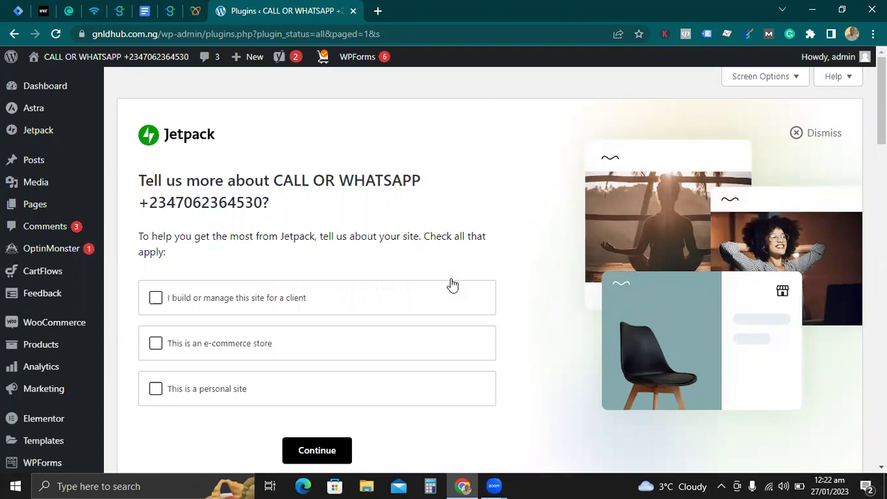
- Open the list of installed plugins and locate the Flutterwave WooCommerce entry
left_click_drag(880, 101, 881, 147)
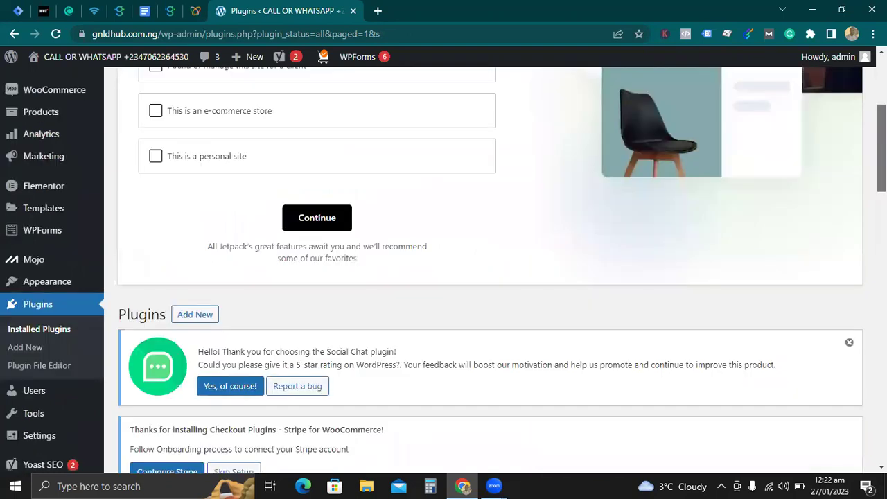
left_click(50, 332)
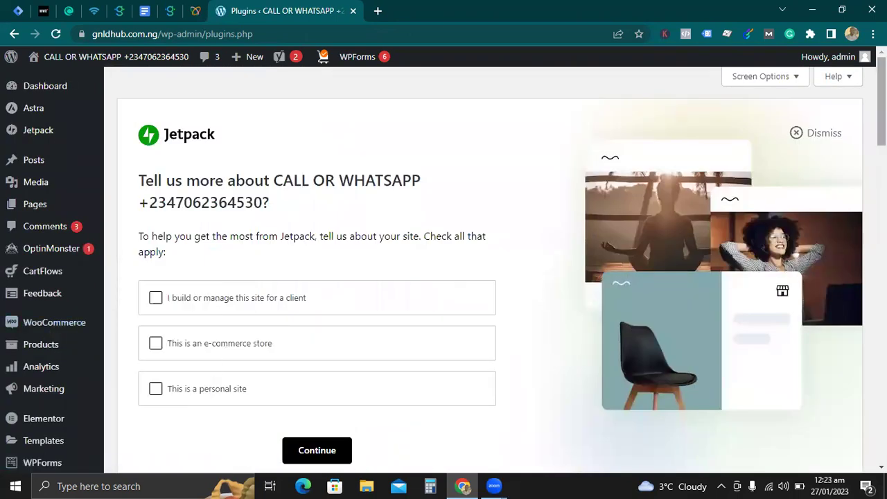
scroll(490, 270, "down", 15)
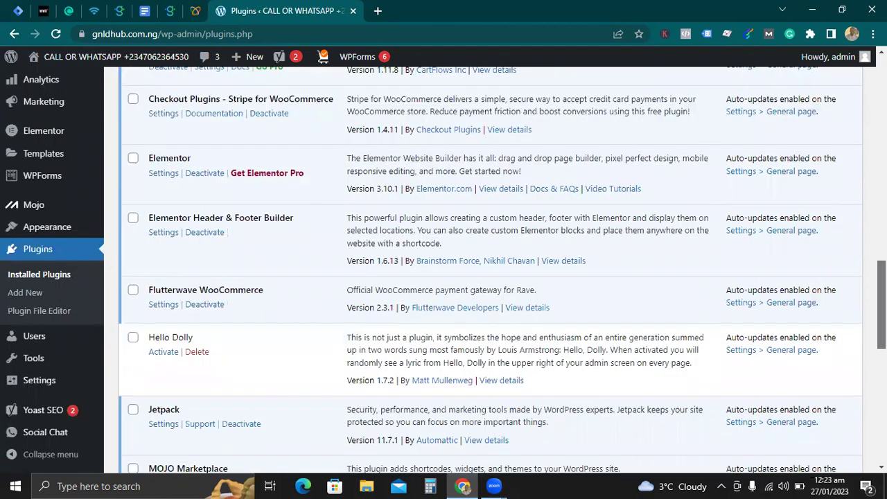
scroll(489, 270, "down", 1)
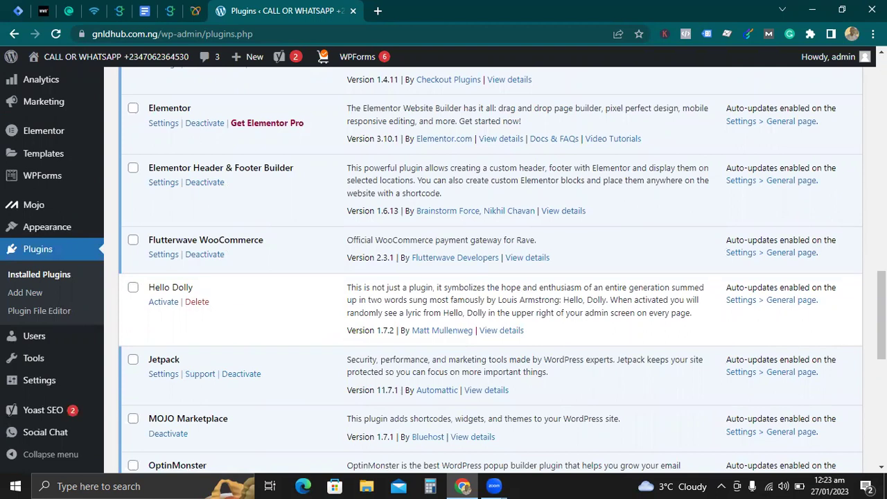
scroll(881, 315, "down", 1)
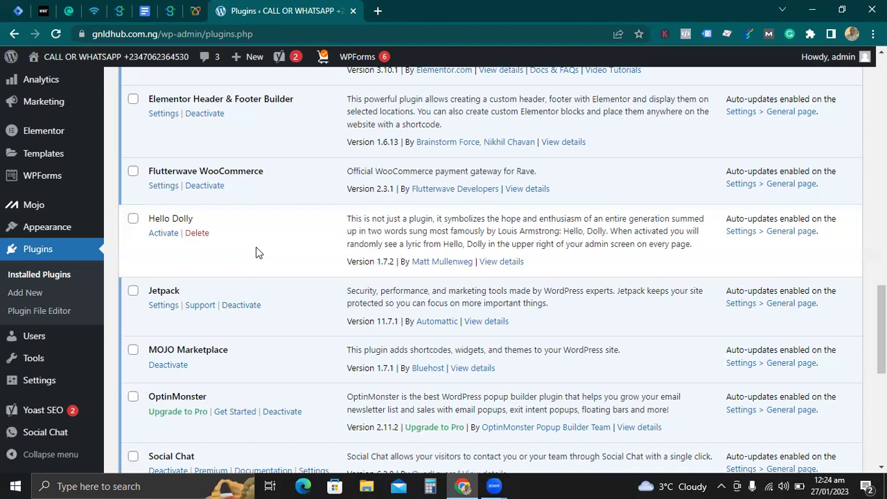
- Search the new plugins available to add for "Flutterwave" again
left_click(34, 295)
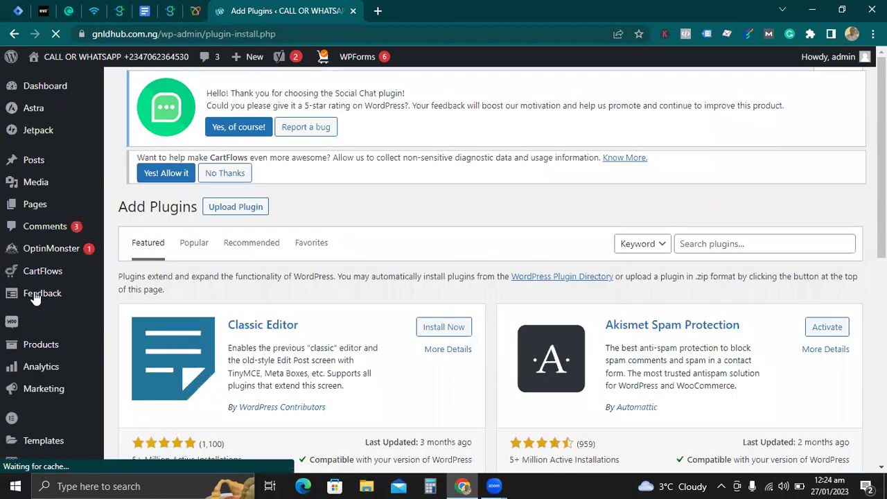
left_click(716, 260)
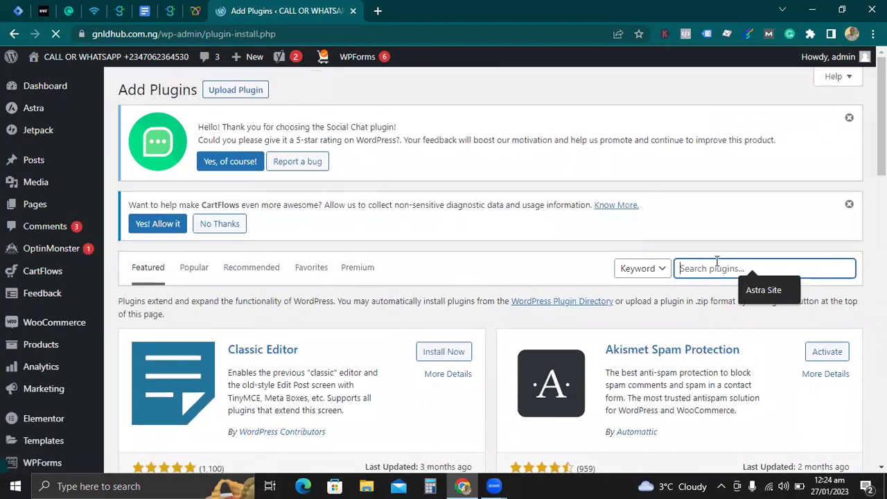
type("Flut")
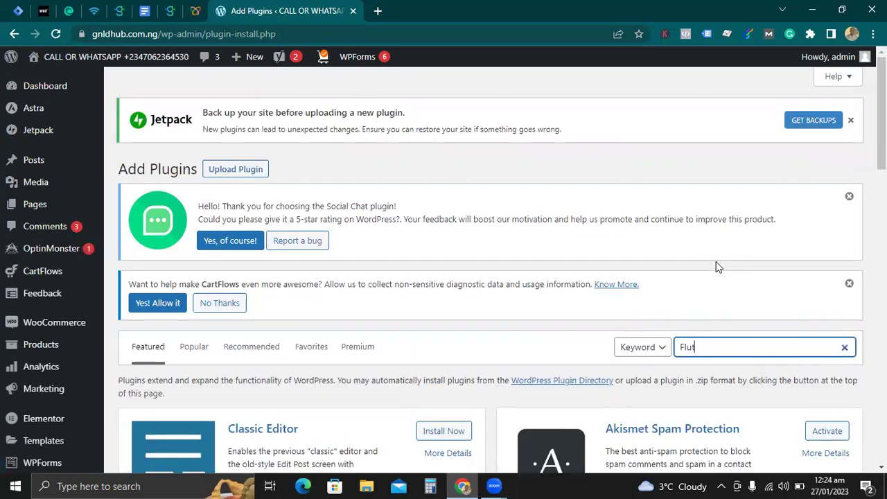
type("terwave")
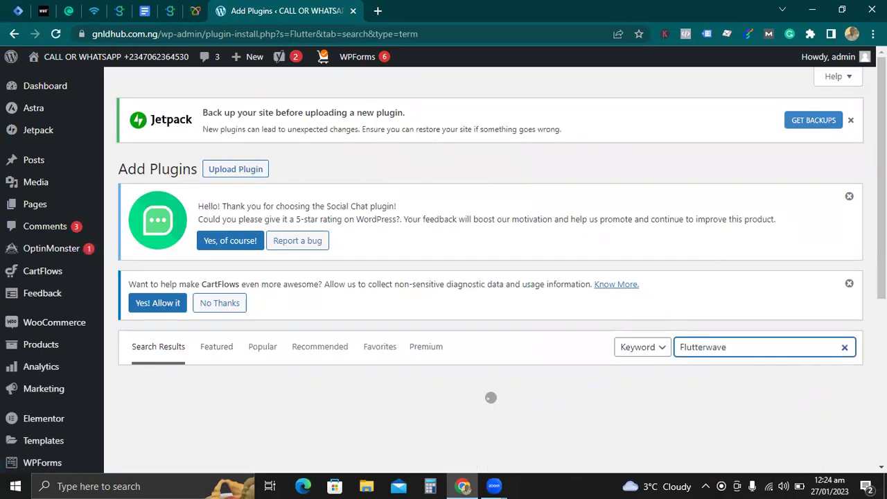
scroll(485, 277, "down", 2)
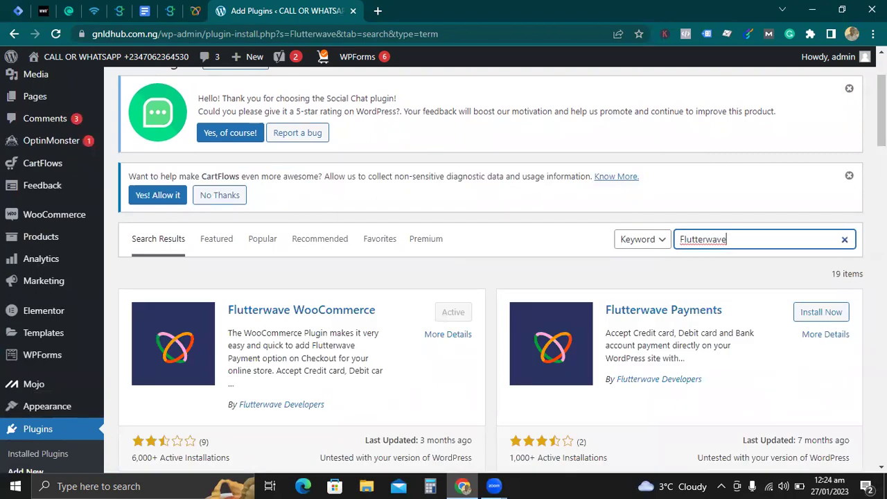
- Look through the Flutterwave search results and compare the Flutterwave plugins with the other payment gateway plugins listed
scroll(485, 277, "down", 5)
scroll(485, 277, "down", 5)
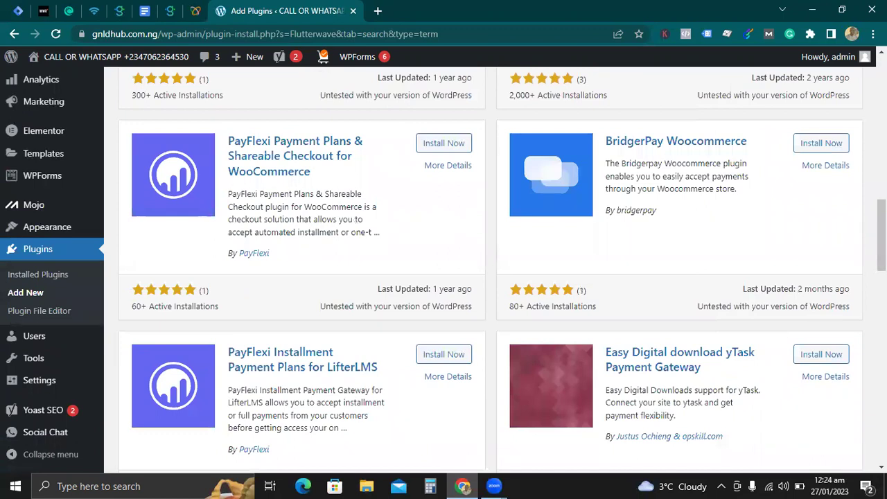
scroll(485, 277, "up", 4)
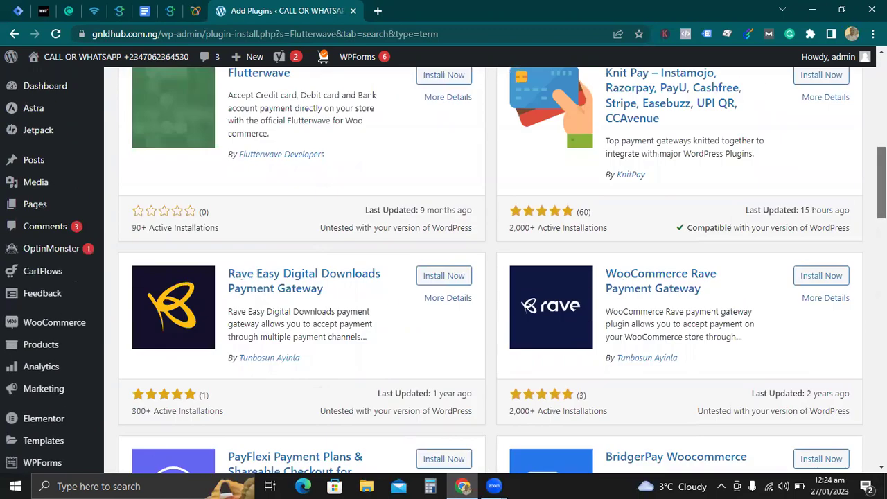
scroll(484, 277, "up", 2)
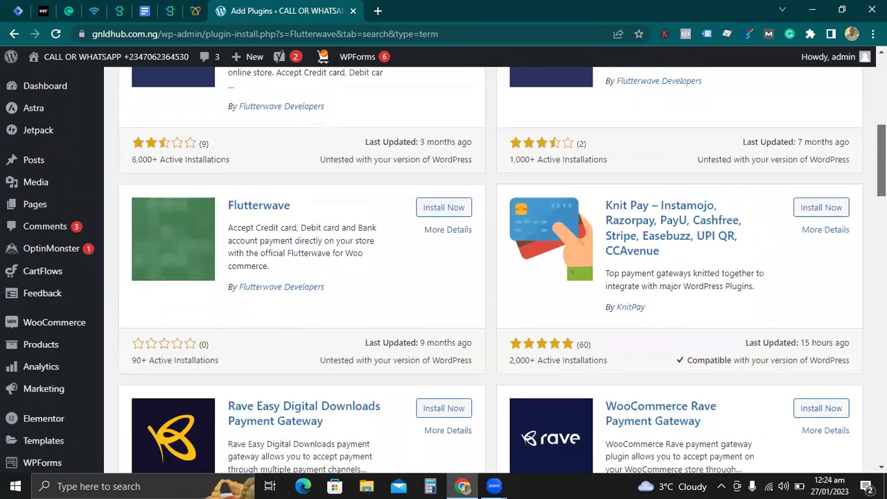
scroll(485, 277, "down", 1)
scroll(418, 321, "up", 4)
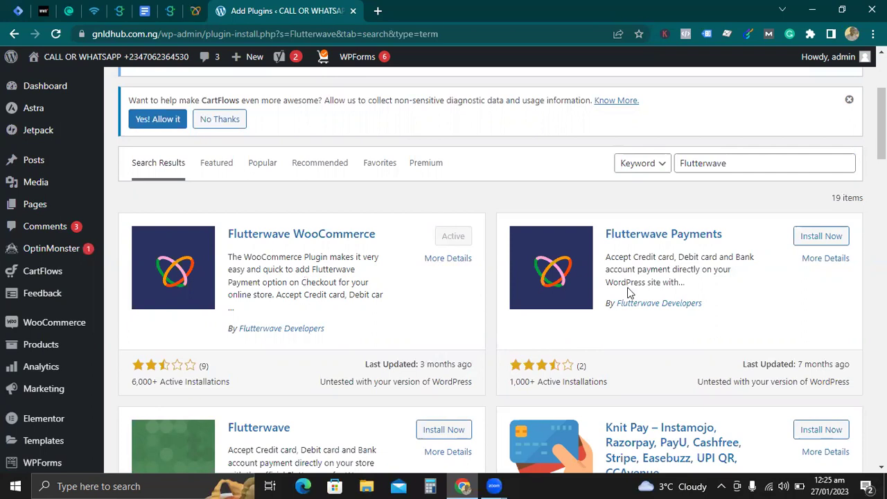
scroll(880, 139, "down", 3)
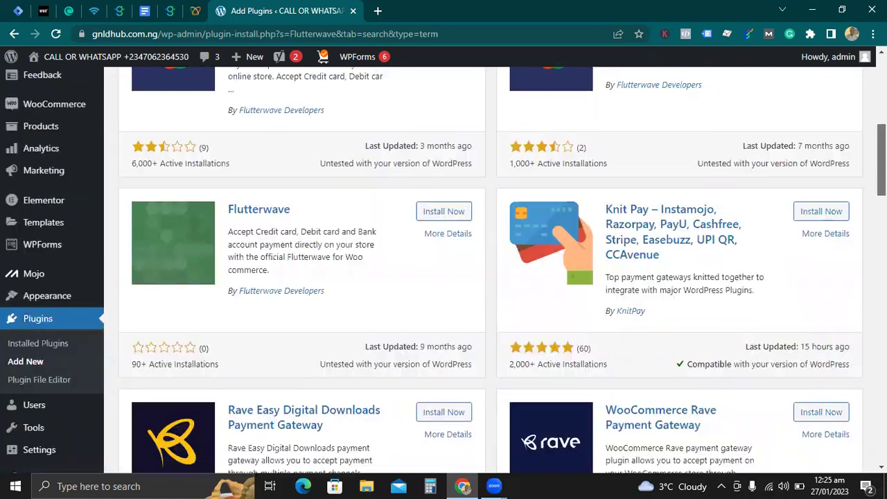
scroll(444, 270, "down", 1)
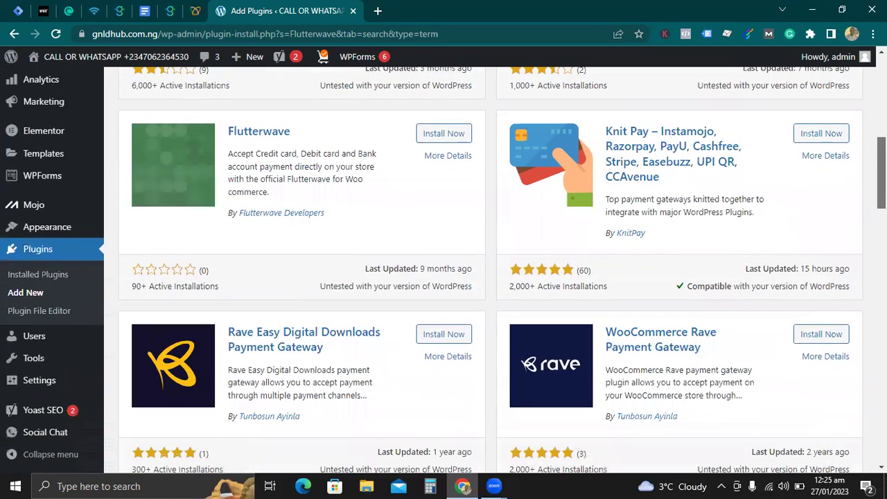
scroll(502, 270, "down", 1)
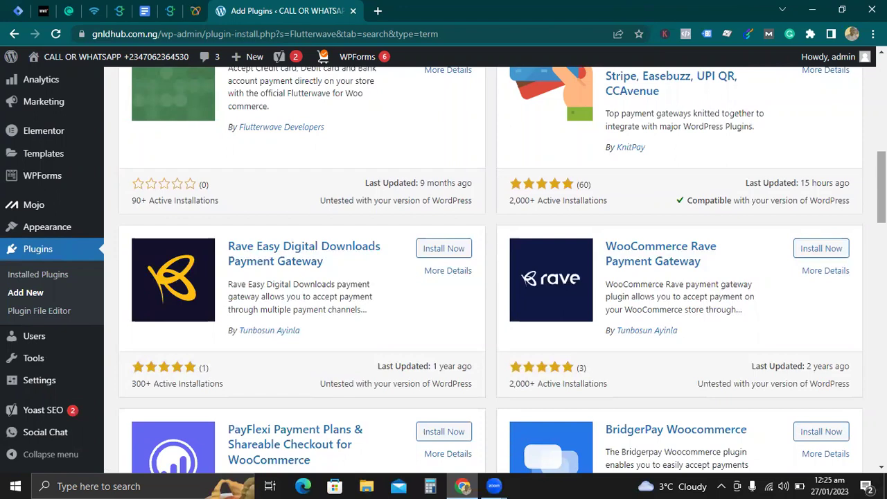
scroll(490, 270, "up", 6)
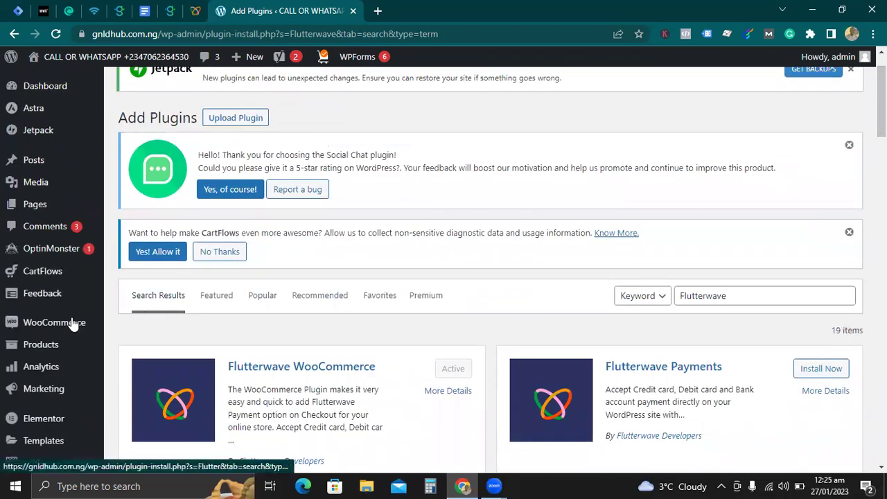
- Open the WooCommerce settings and review the store address and general options
mouse_move(63, 327)
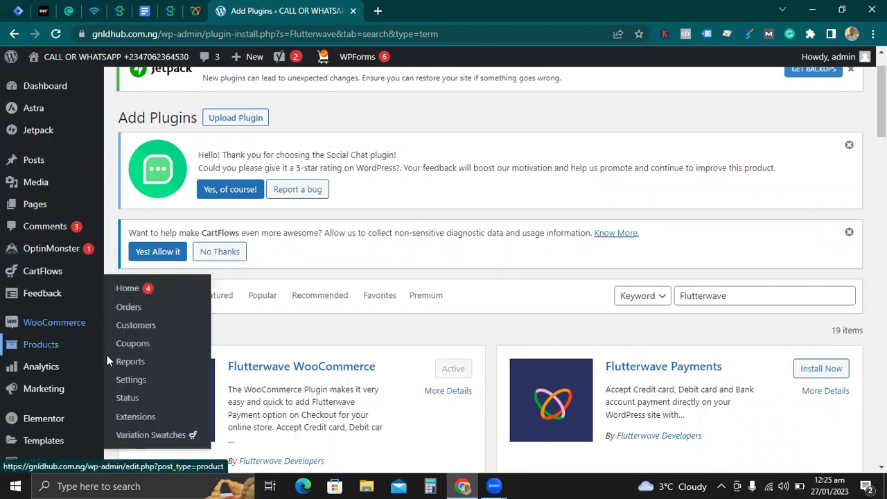
left_click(131, 383)
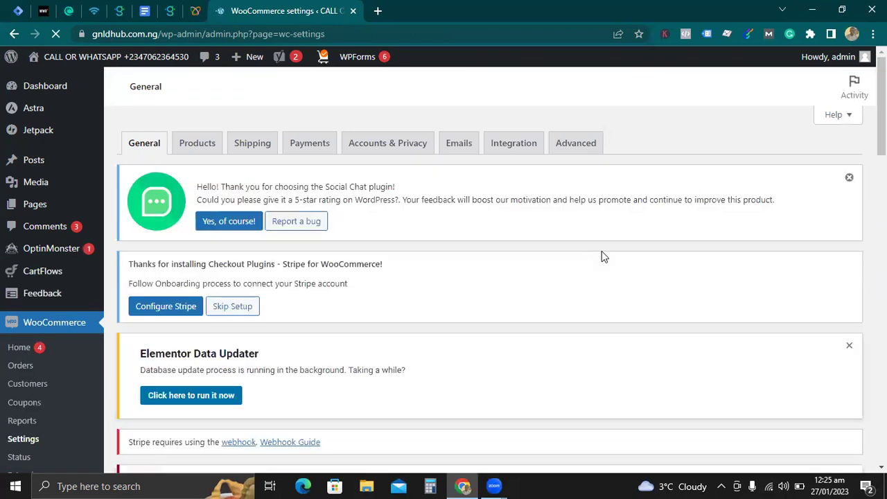
scroll(601, 256, "down", 5)
scroll(485, 278, "down", 4)
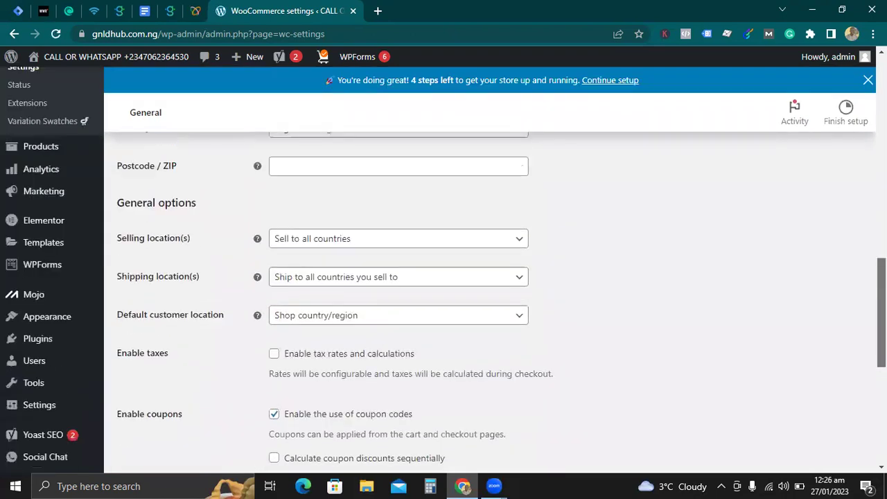
scroll(485, 298, "down", 2)
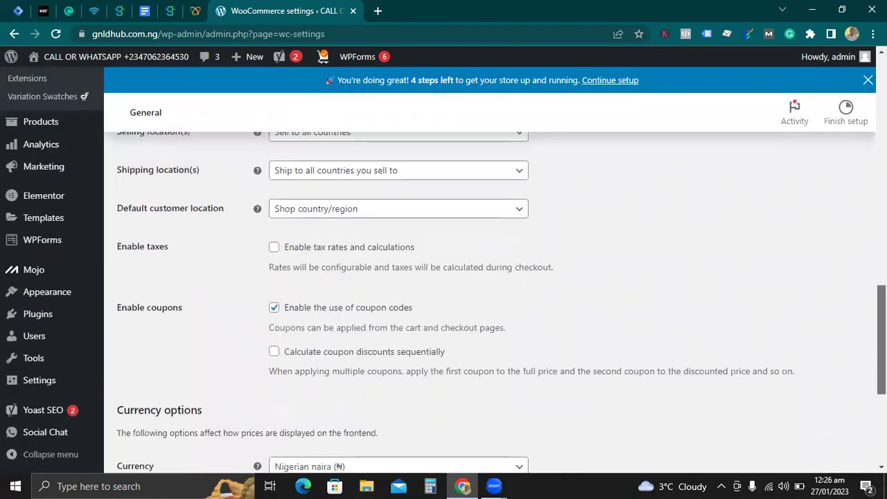
scroll(485, 277, "up", 6)
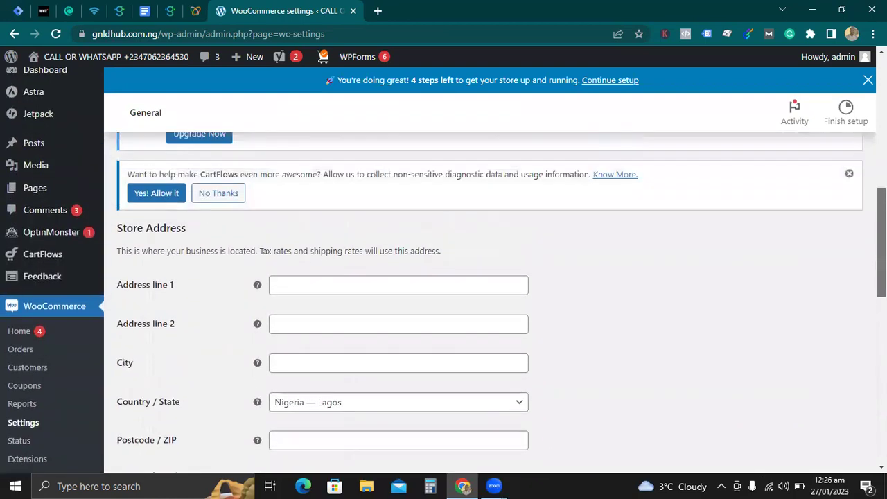
scroll(485, 298, "up", 5)
scroll(485, 298, "down", 10)
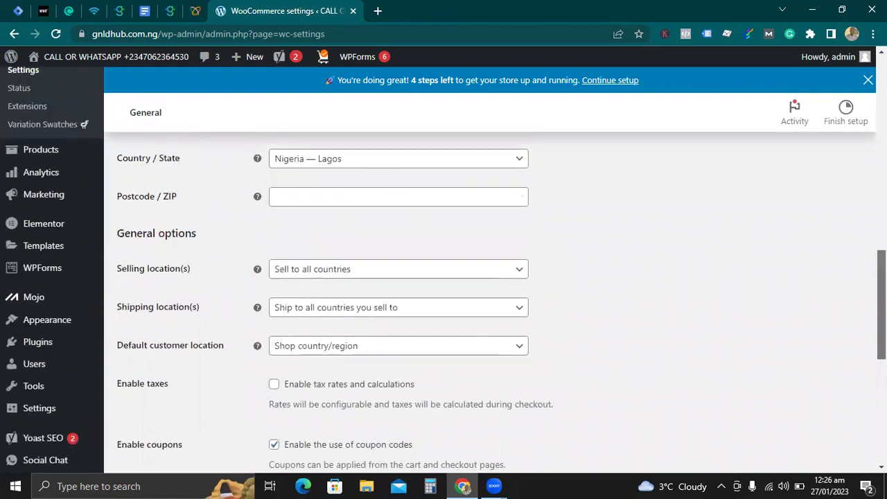
scroll(485, 298, "up", 9)
scroll(485, 298, "up", 3)
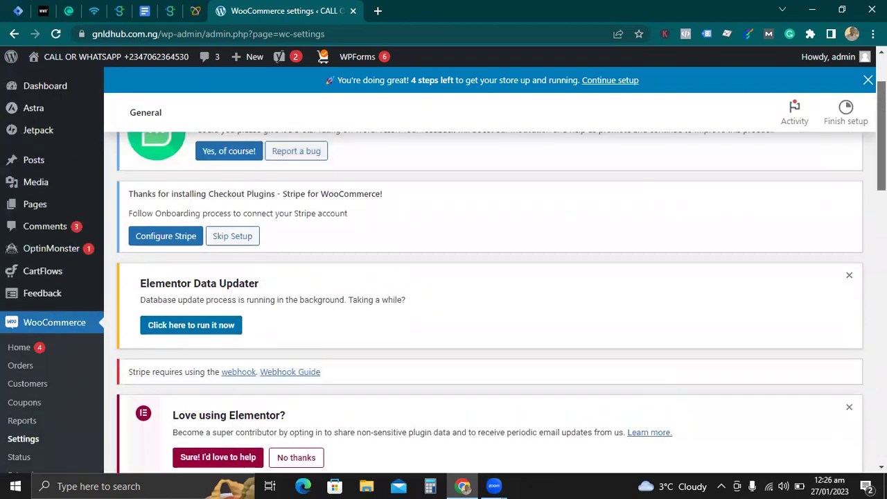
scroll(485, 298, "up", 1)
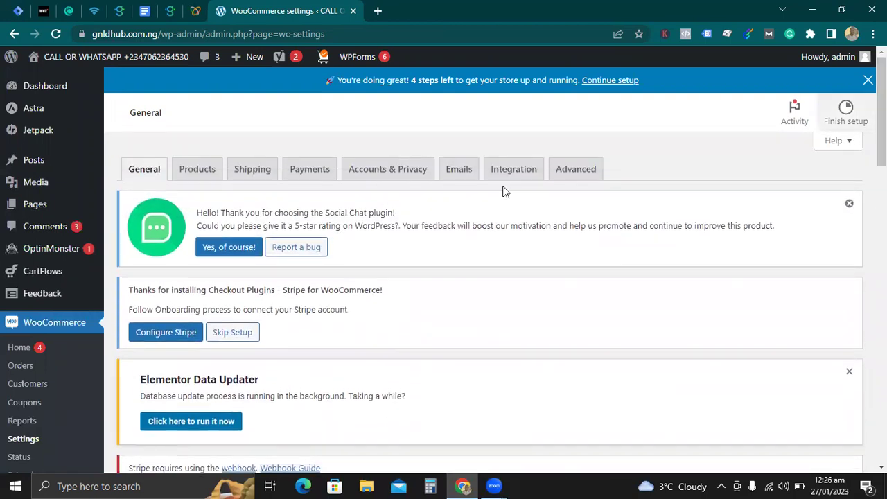
- Enable the Rave payment method in the WooCommerce payment settings and save the changes
left_click(309, 169)
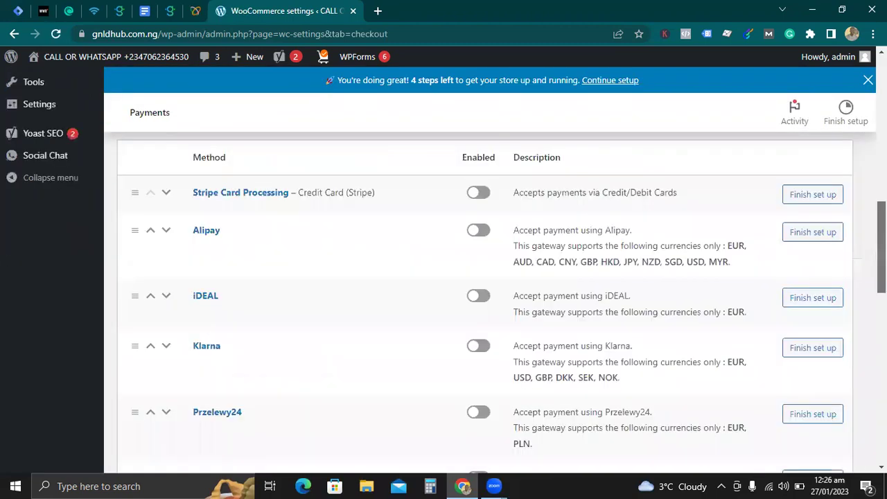
scroll(485, 297, "down", 5)
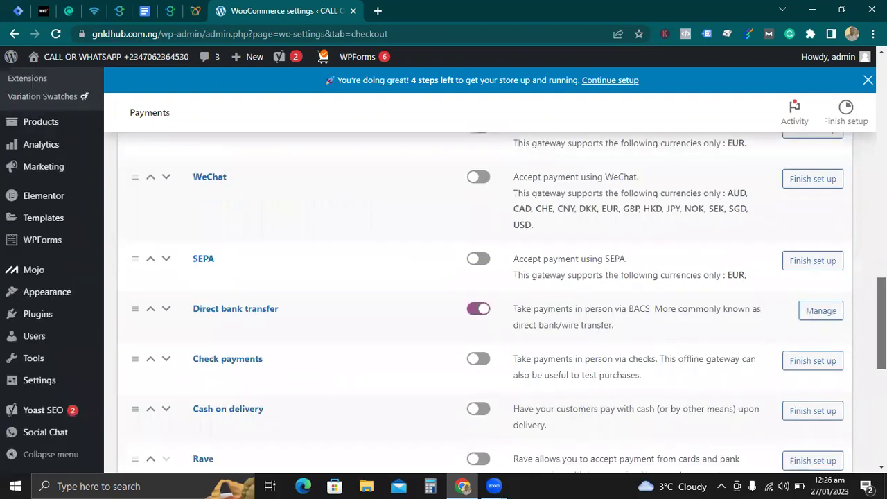
scroll(459, 380, "down", 2)
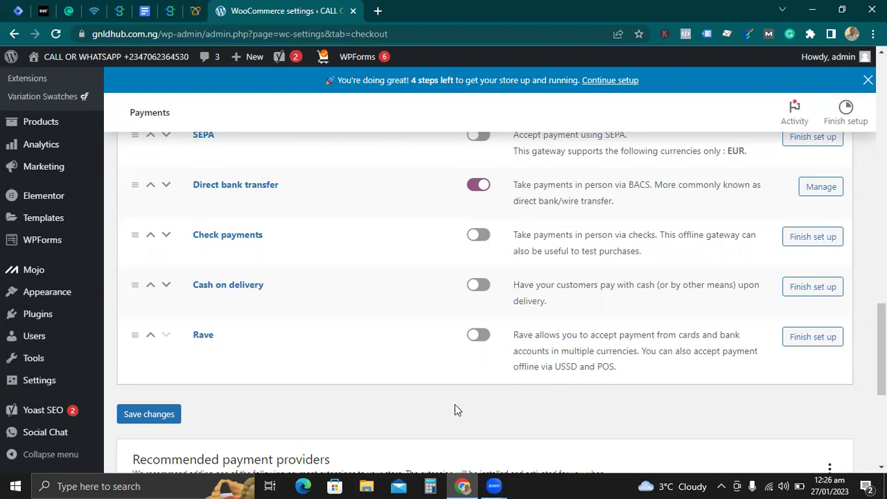
left_click(479, 336)
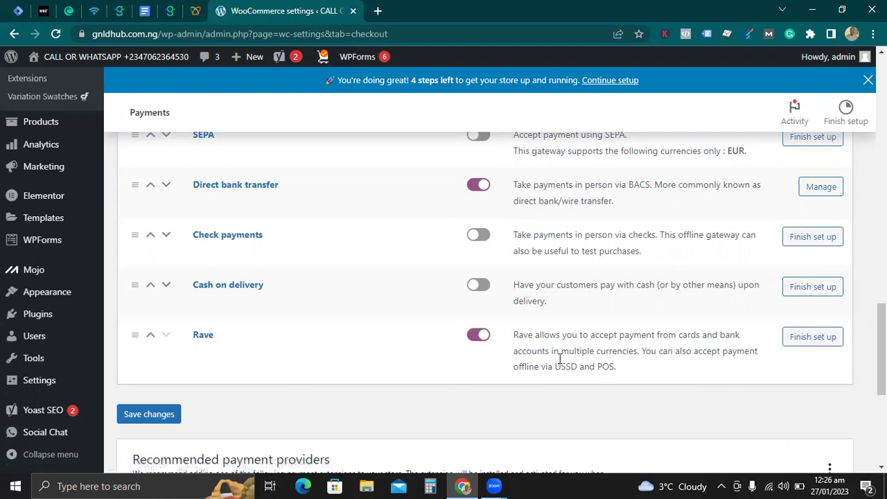
left_click(160, 414)
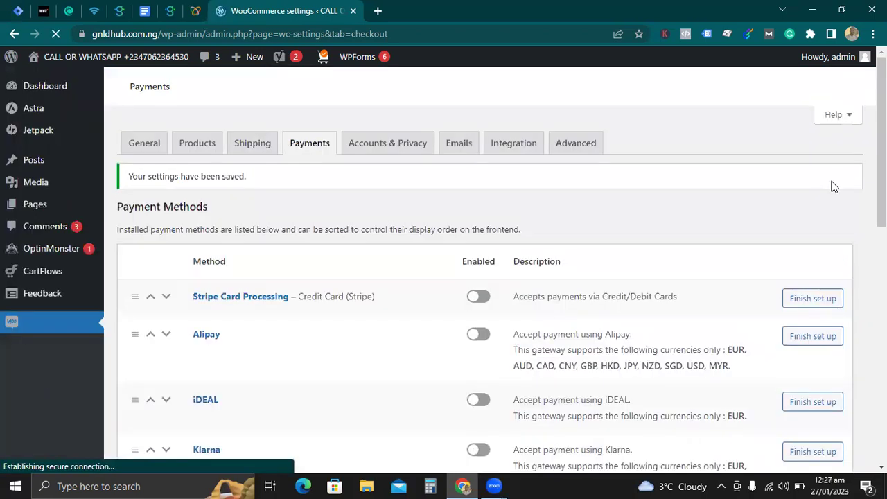
- Open the Rave payment method's management settings from the list of payment methods
scroll(485, 277, "down", 3)
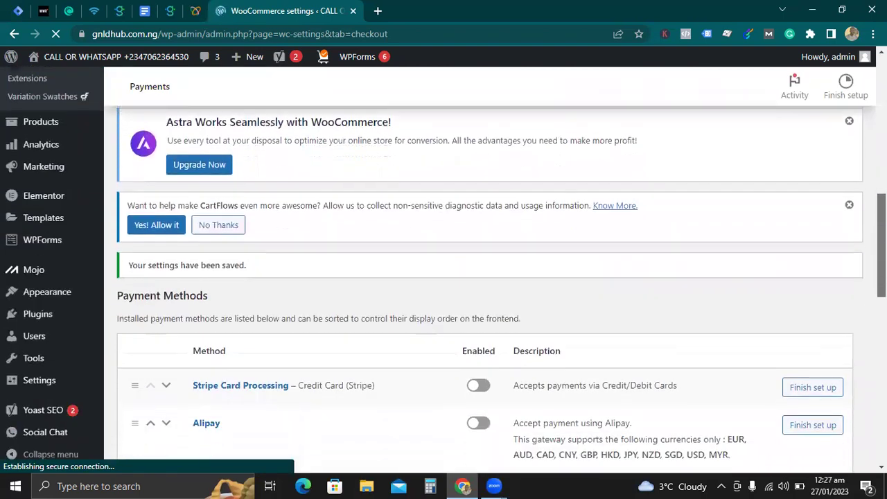
scroll(485, 277, "down", 2)
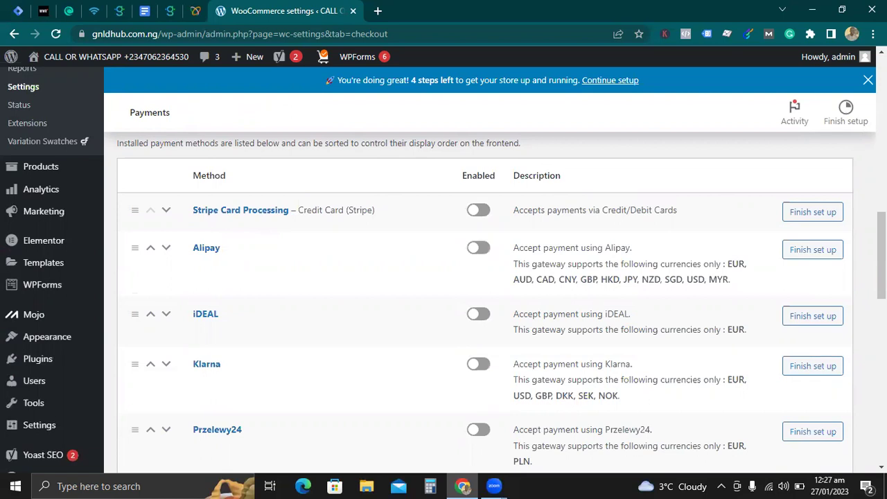
scroll(485, 277, "down", 10)
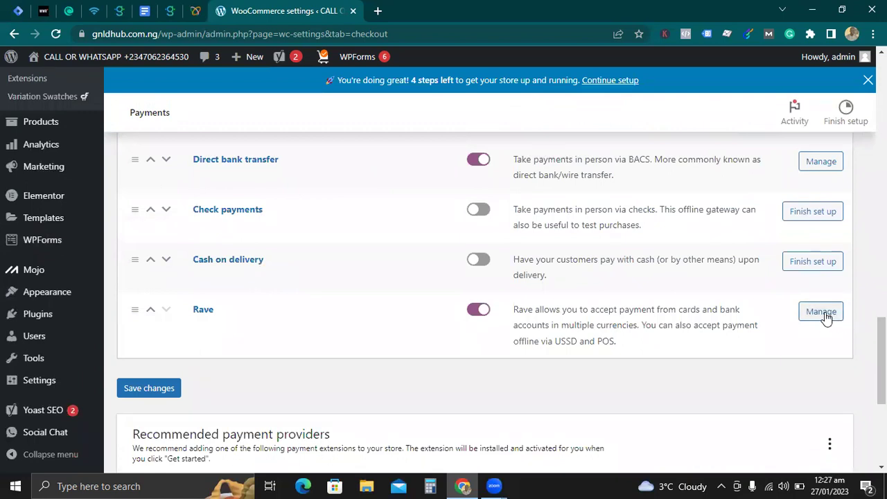
left_click(821, 313)
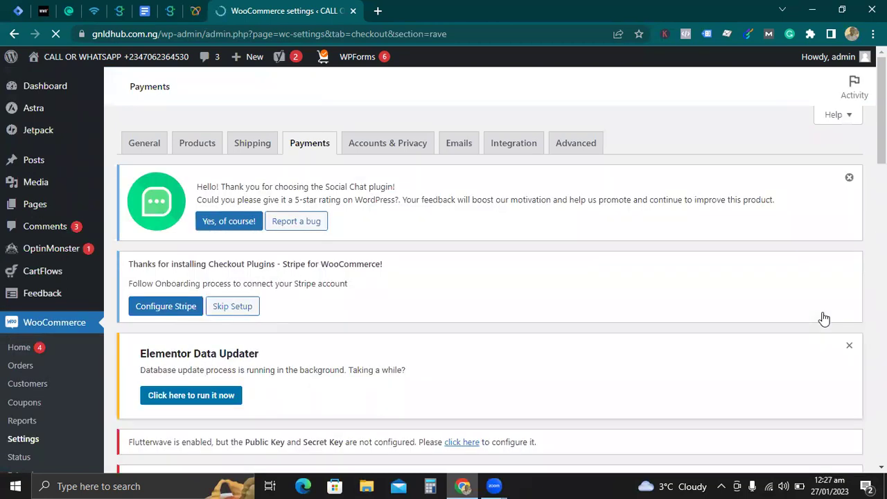
- Turn on Live mode for the Rave payment gateway and locate its live public and secret key fields
scroll(490, 277, "down", 5)
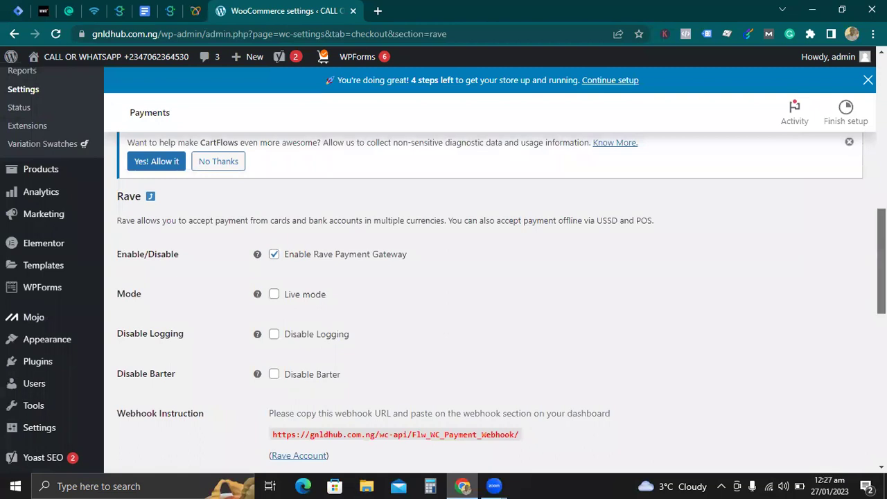
scroll(489, 277, "up", 2)
scroll(490, 277, "up", 1)
scroll(489, 278, "down", 4)
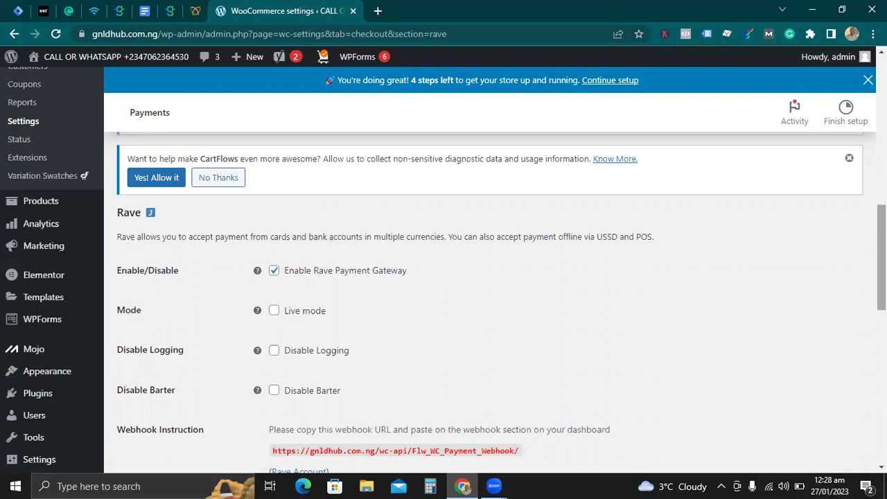
left_click(275, 313)
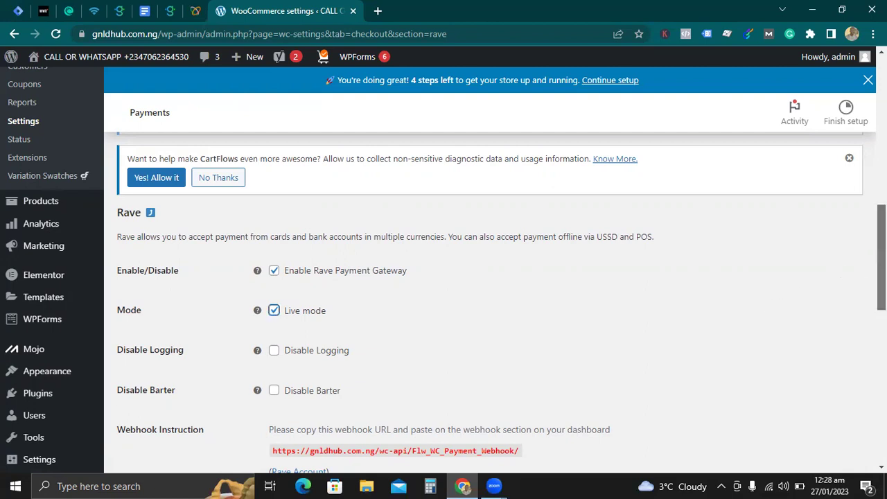
scroll(880, 277, "down", 3)
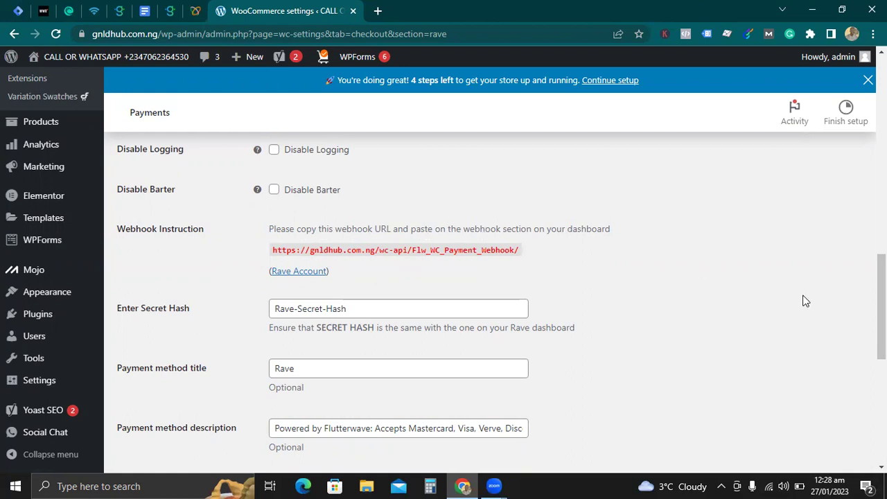
left_click_drag(881, 305, 882, 353)
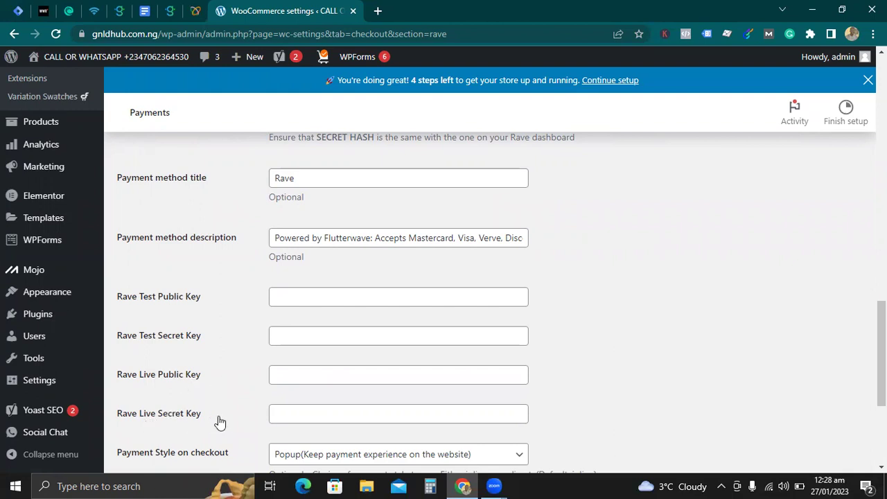
- Locate the webhook URL in the Rave gateway's webhook instruction and copy it
scroll(496, 296, "down", 3)
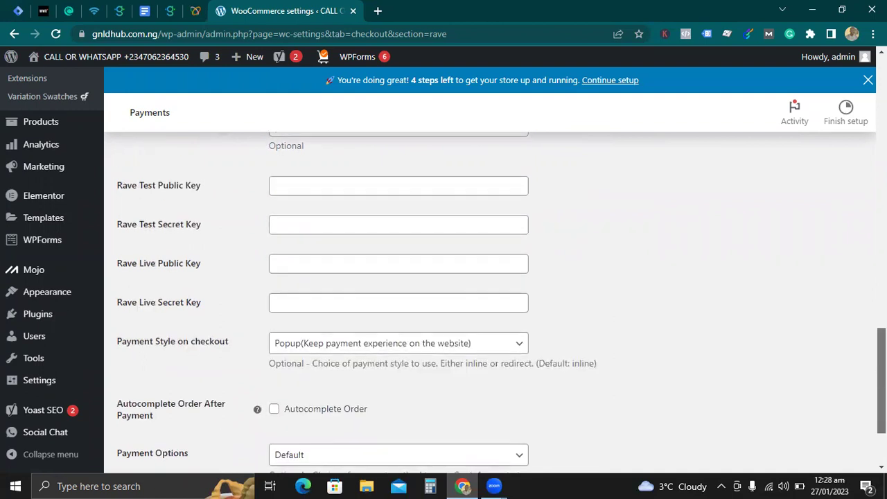
scroll(409, 356, "up", 2)
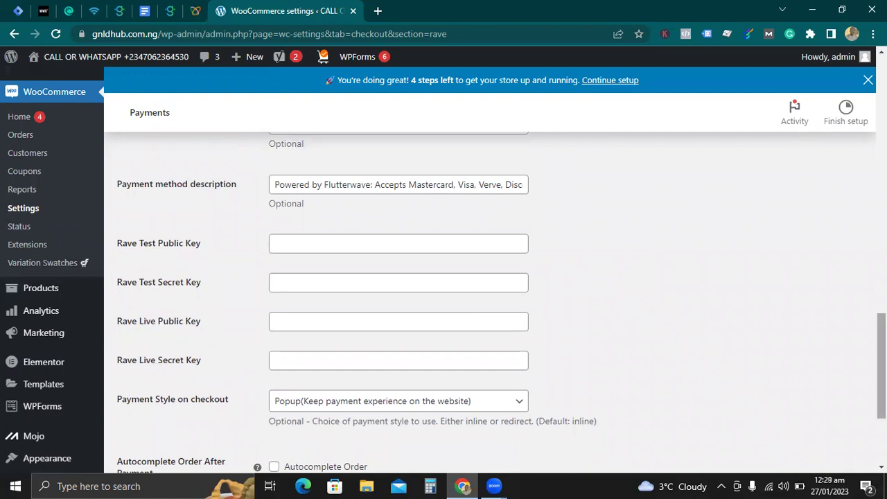
scroll(570, 339, "down", 2)
scroll(443, 270, "up", 7)
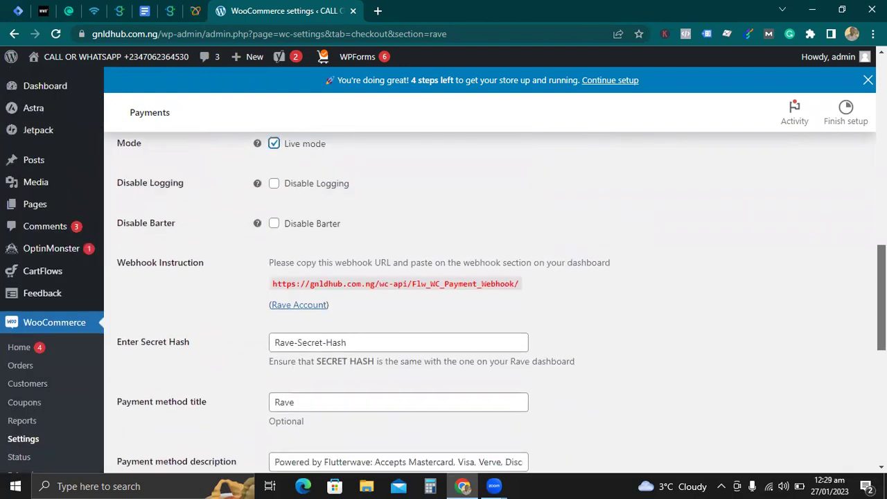
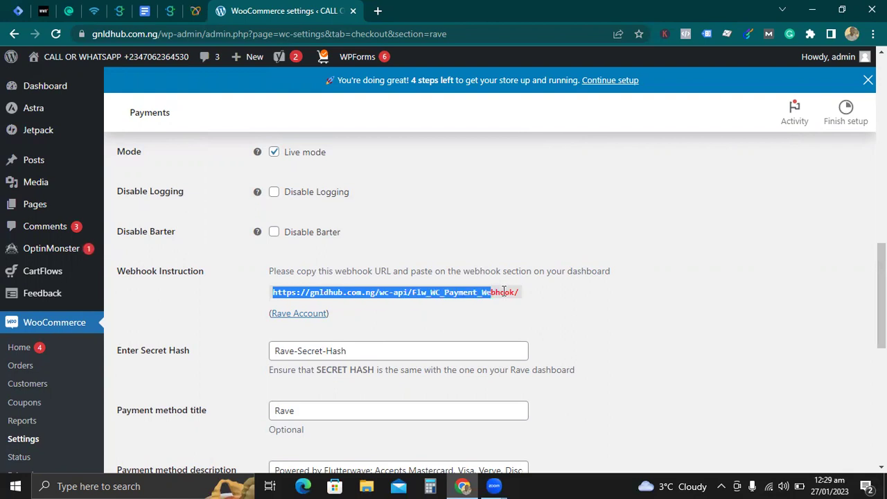
- Switch to the Flutterwave dashboard, change the account from test mode to live mode and check the mode setting
left_click(196, 10)
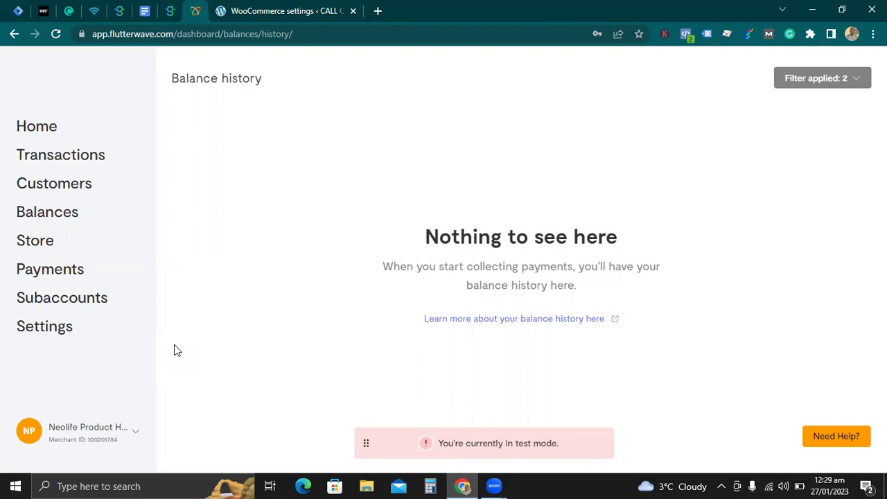
left_click(93, 435)
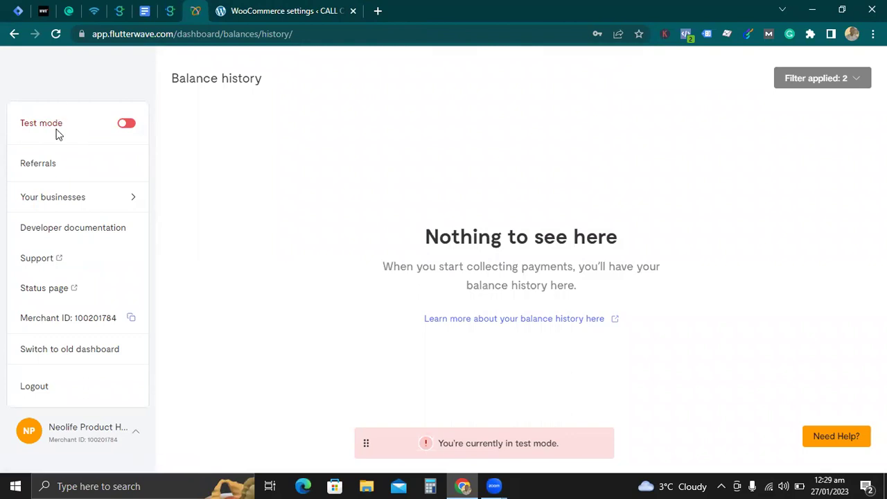
left_click(130, 124)
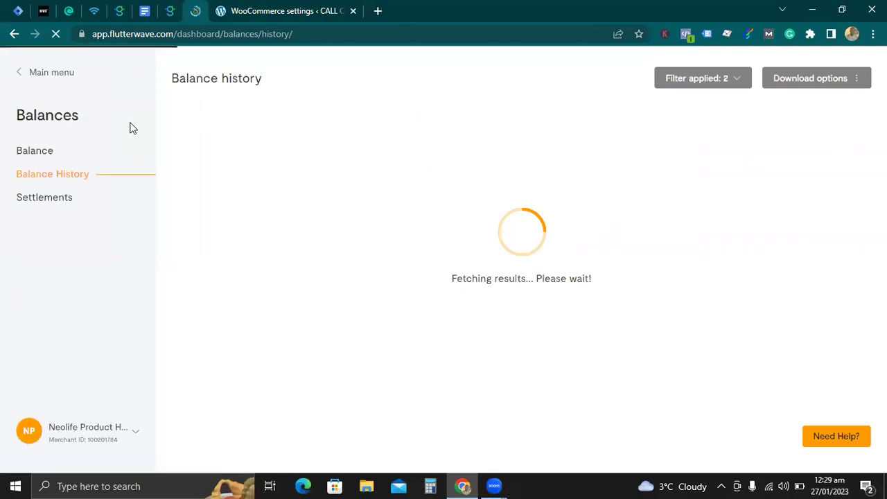
left_click(99, 435)
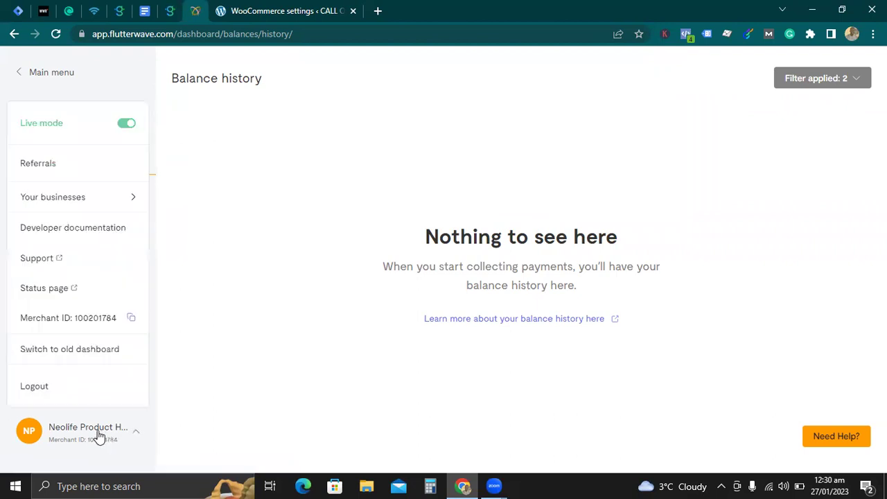
- Open the live webhooks page in the Flutterwave developer settings
left_click(21, 73)
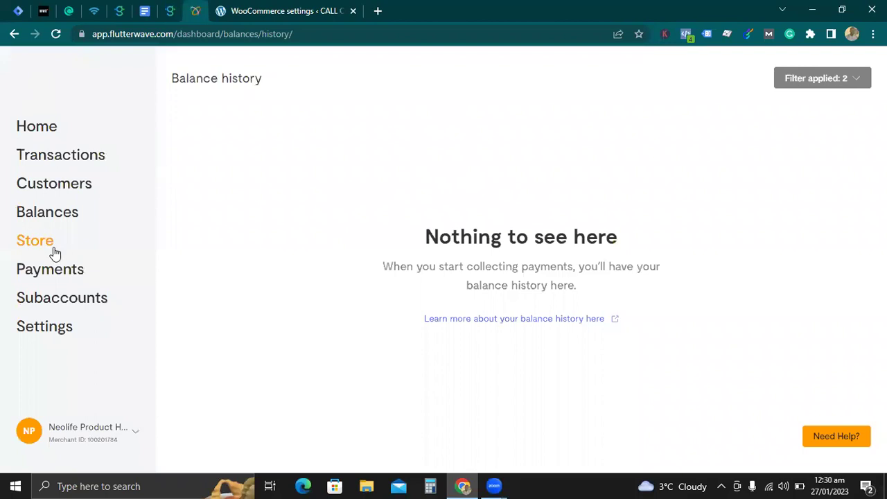
left_click(50, 330)
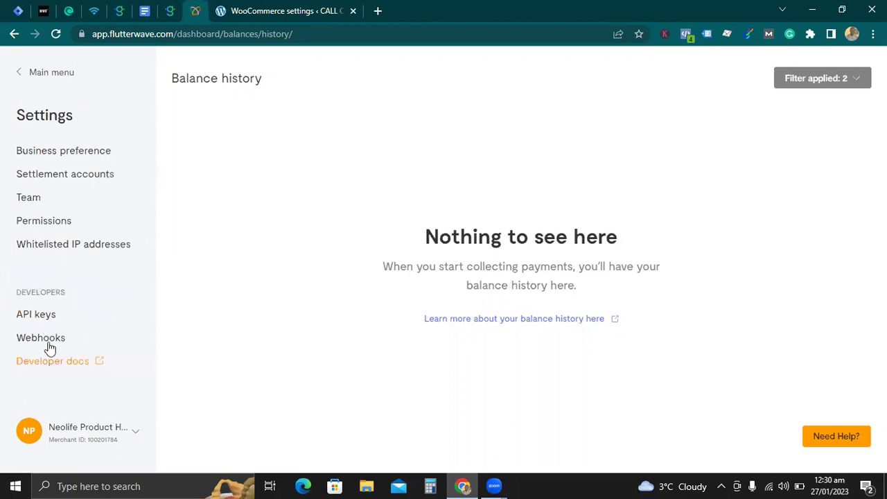
left_click(45, 344)
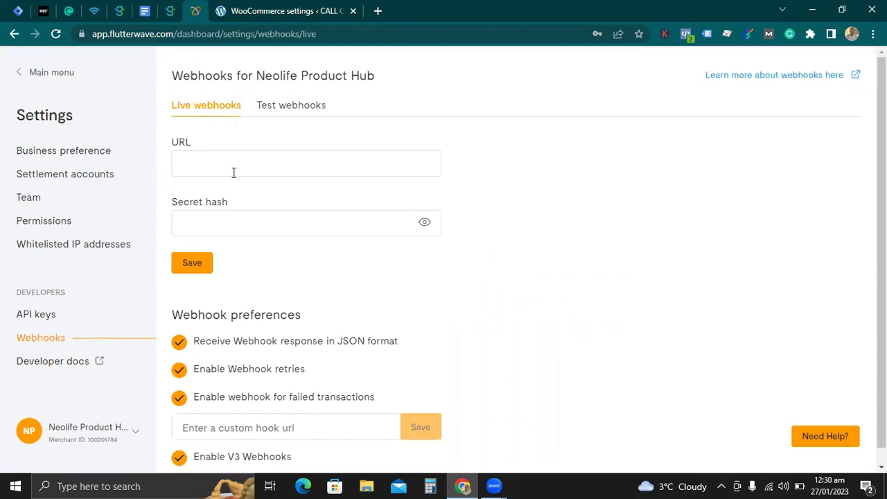
left_click(281, 10)
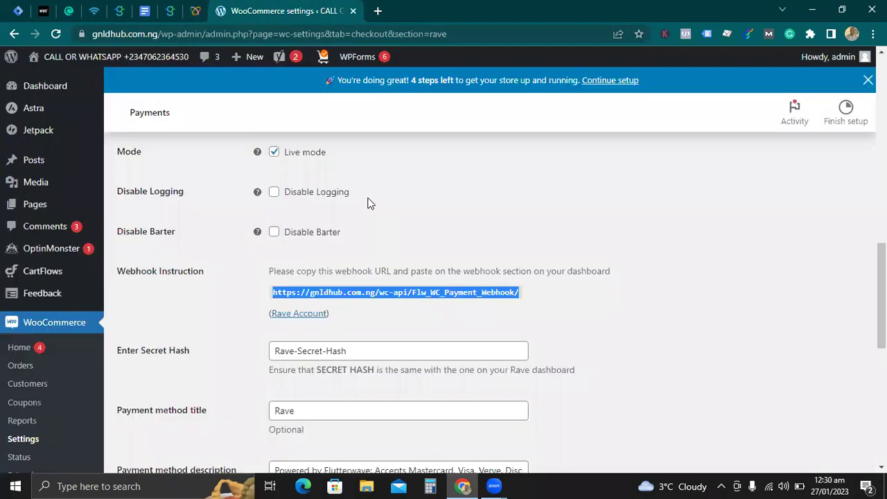
left_click(195, 10)
left_click(231, 164)
key("ctrl+v")
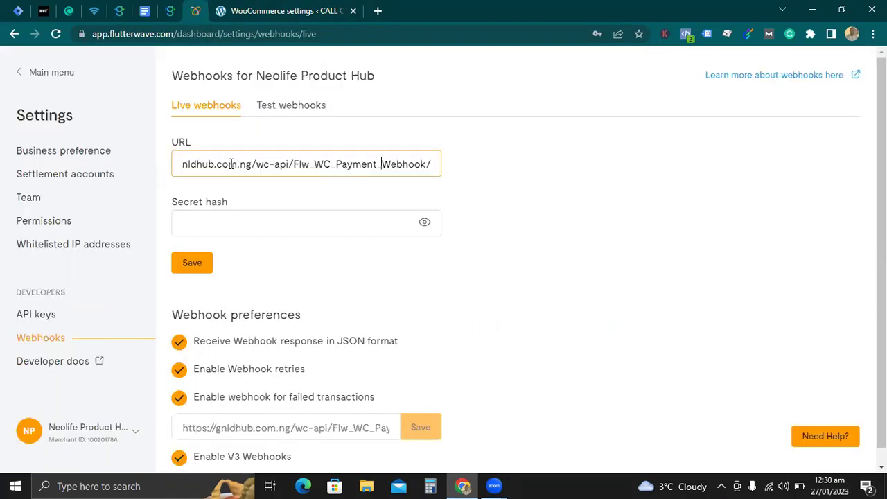
key("Home")
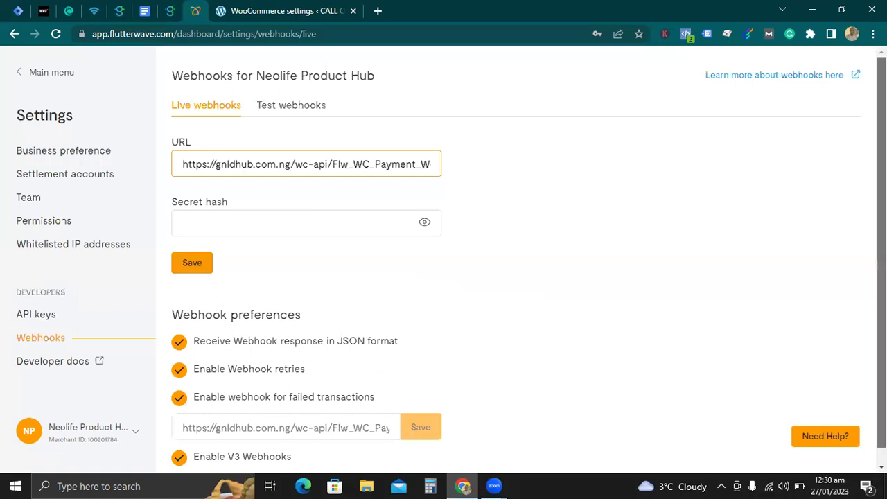
scroll(485, 312, "down", 1)
left_click(191, 248)
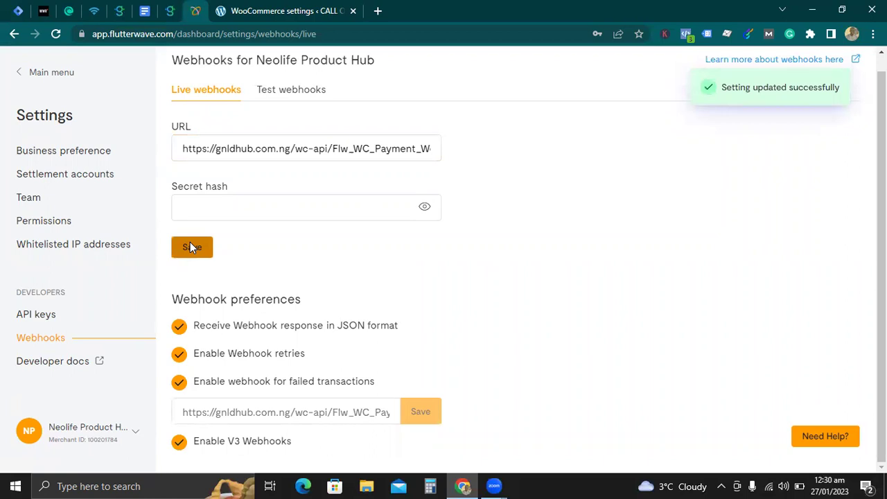
- Open the Flutterwave API keys page, view the test keys and return to the live keys
left_click(42, 318)
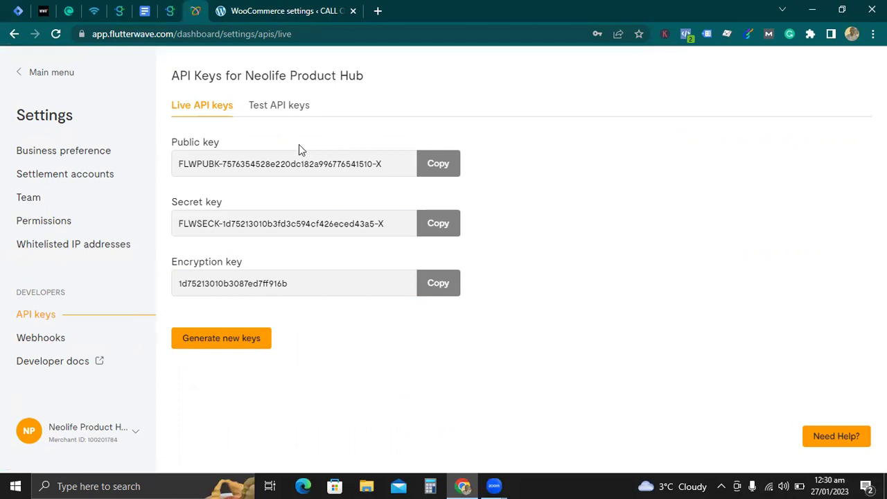
left_click(284, 109)
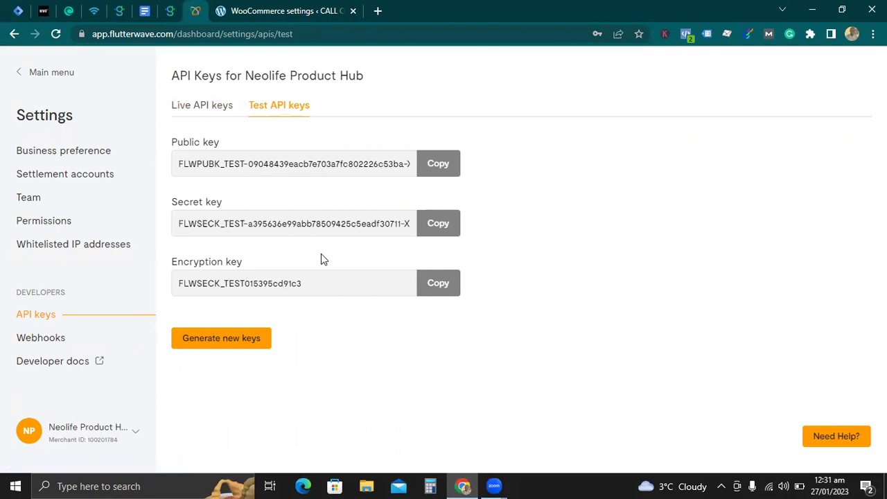
left_click(196, 111)
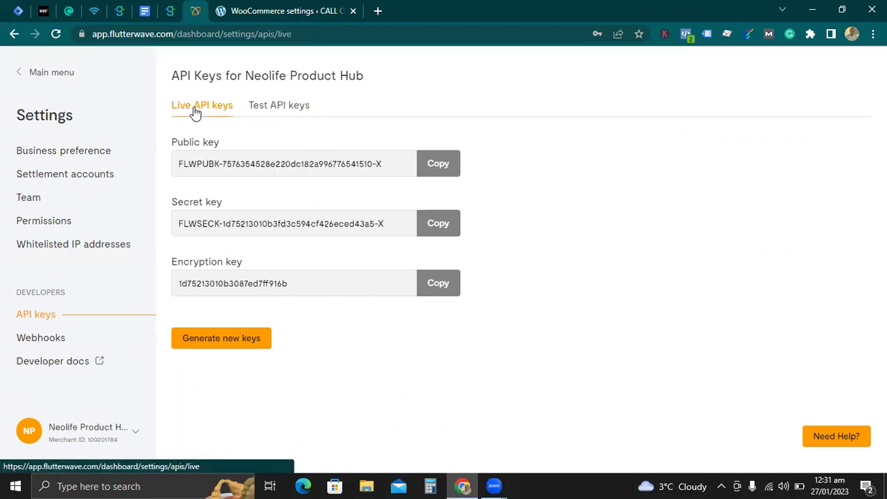
- Switch to the WooCommerce Rave settings and examine the mode, webhook, secret hash and test and live key fields
left_click(276, 10)
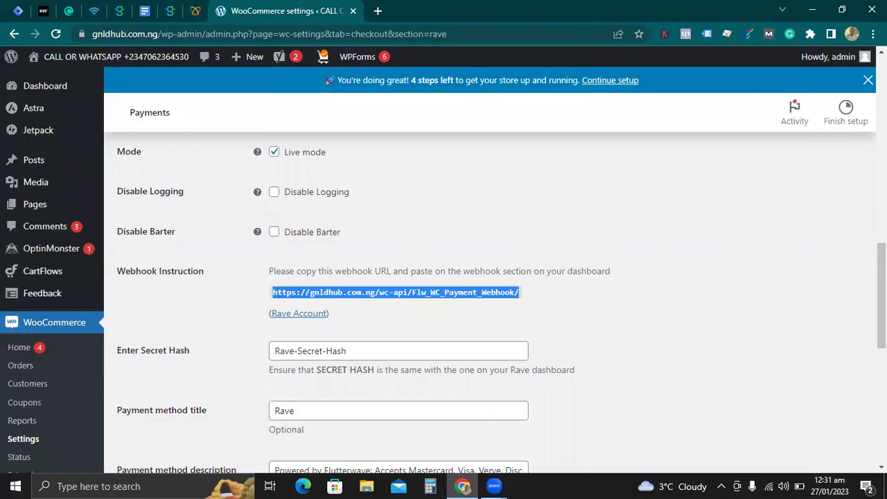
scroll(600, 307, "down", 5)
scroll(406, 284, "down", 1)
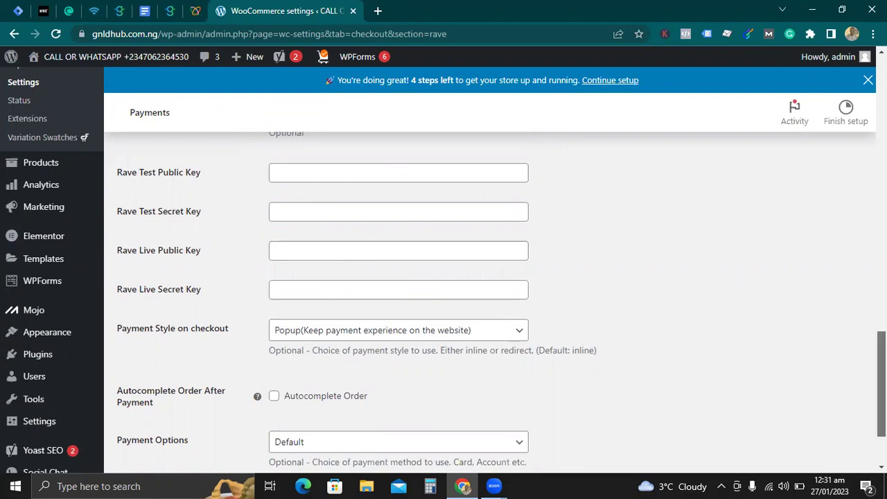
scroll(737, 275, "up", 5)
scroll(501, 299, "up", 3)
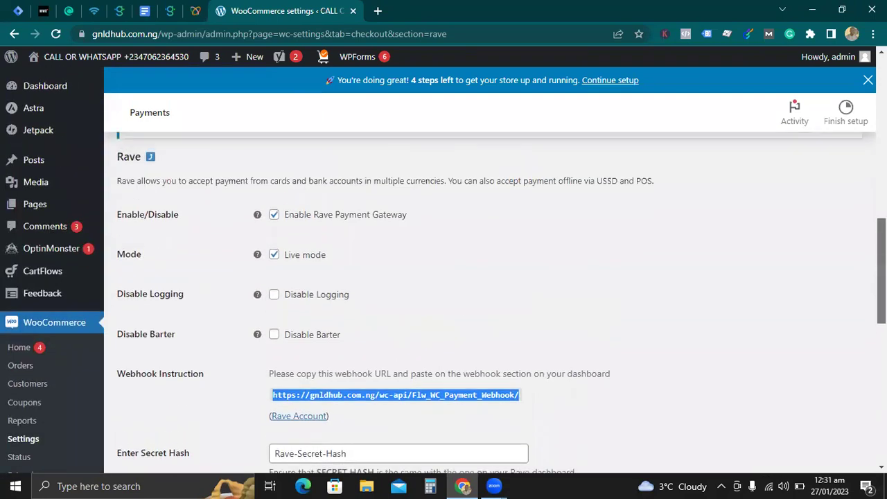
scroll(501, 299, "up", 2)
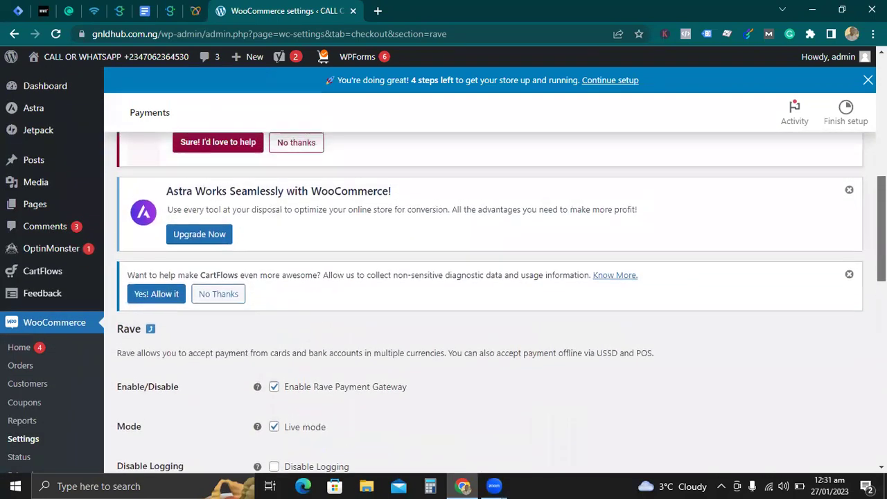
scroll(501, 299, "down", 8)
scroll(501, 299, "up", 4)
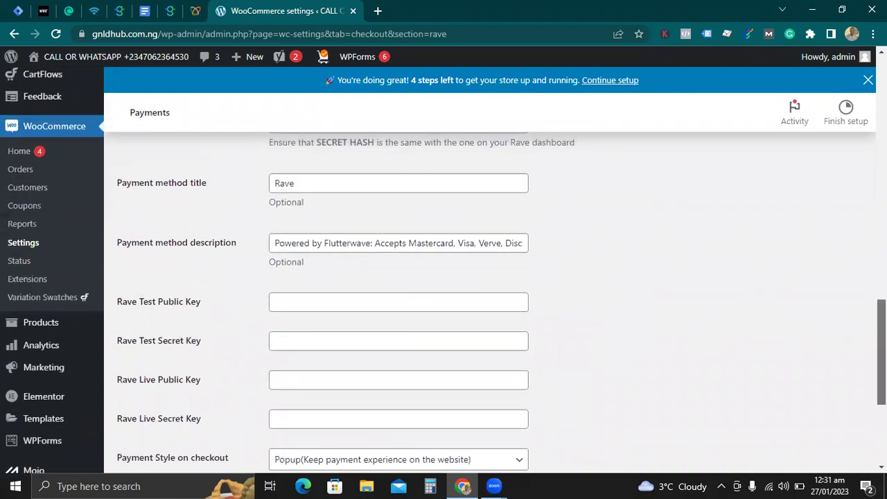
scroll(443, 271, "up", 3)
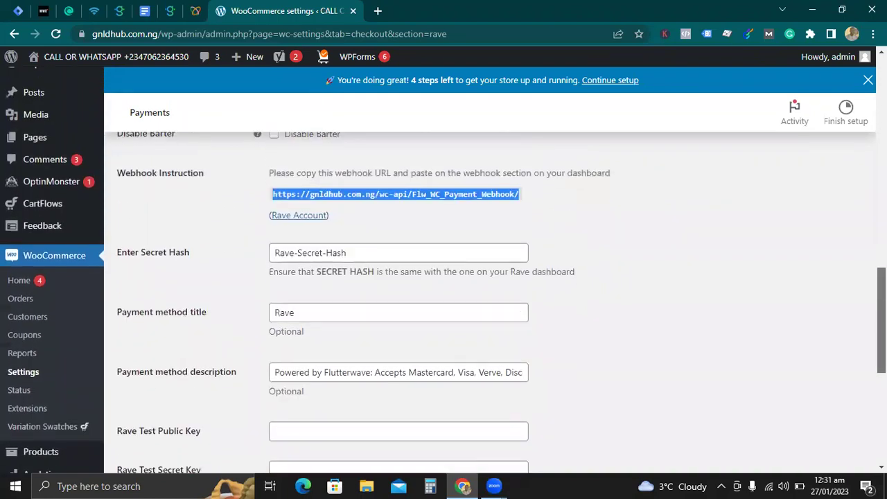
scroll(443, 270, "up", 1)
scroll(444, 270, "down", 4)
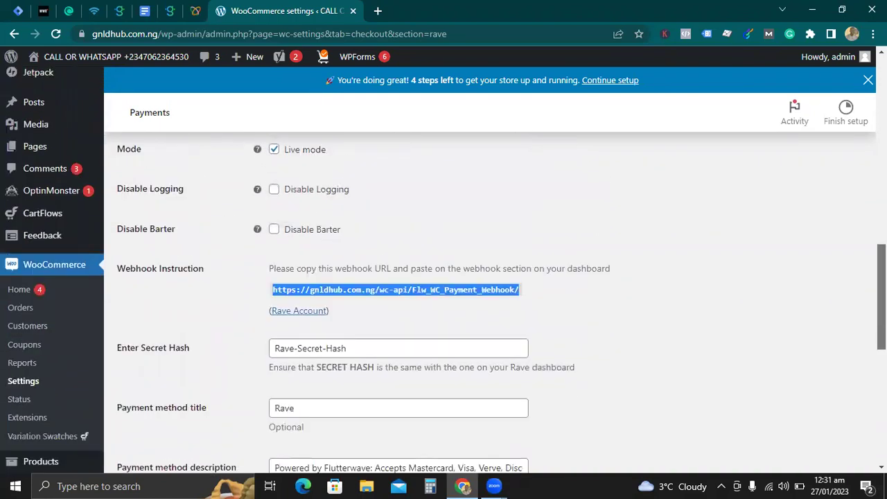
scroll(443, 270, "up", 5)
scroll(443, 271, "up", 1)
scroll(444, 270, "down", 5)
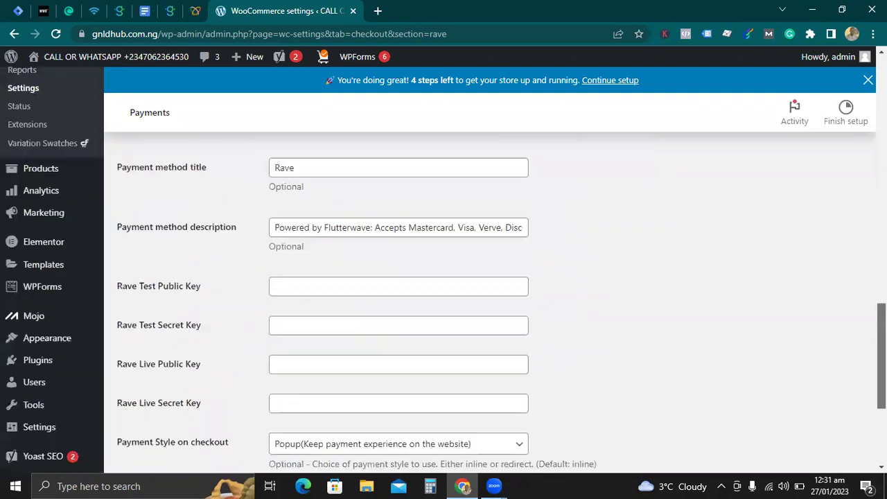
scroll(444, 270, "down", 1)
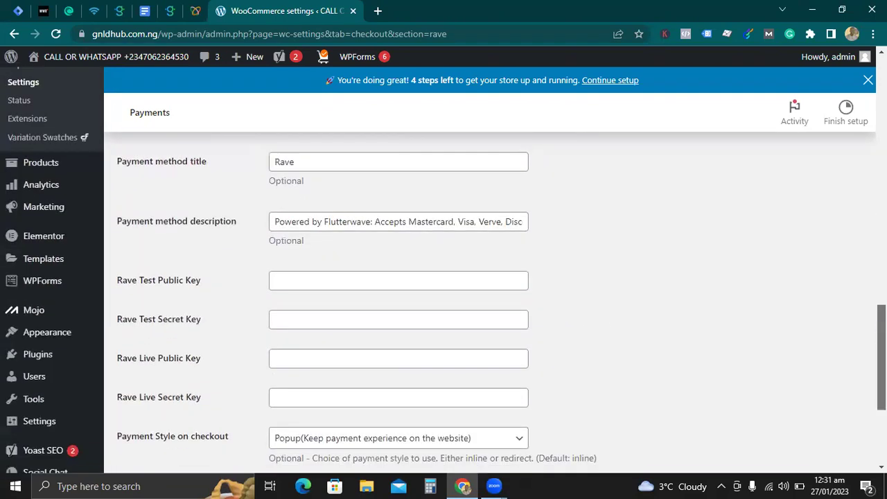
scroll(444, 270, "down", 1)
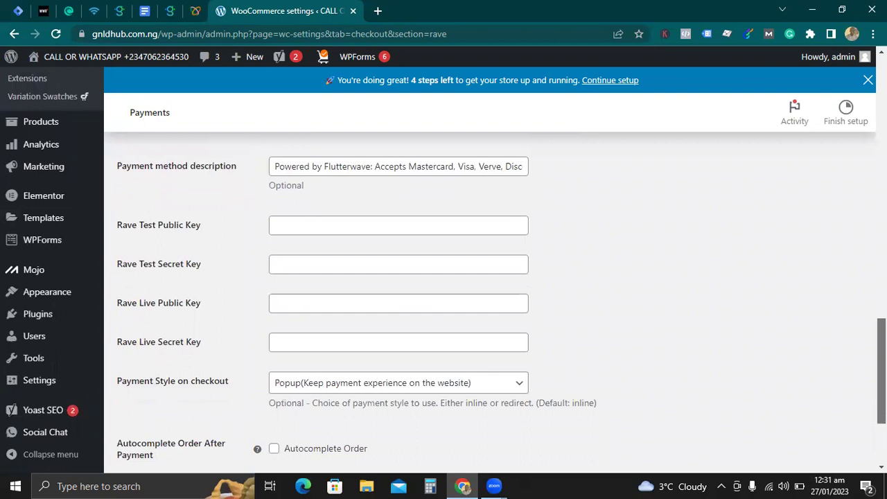
- Copy the live public key from the Flutterwave dashboard and paste it into the Rave Live Public Key field in WooCommerce
left_click(196, 13)
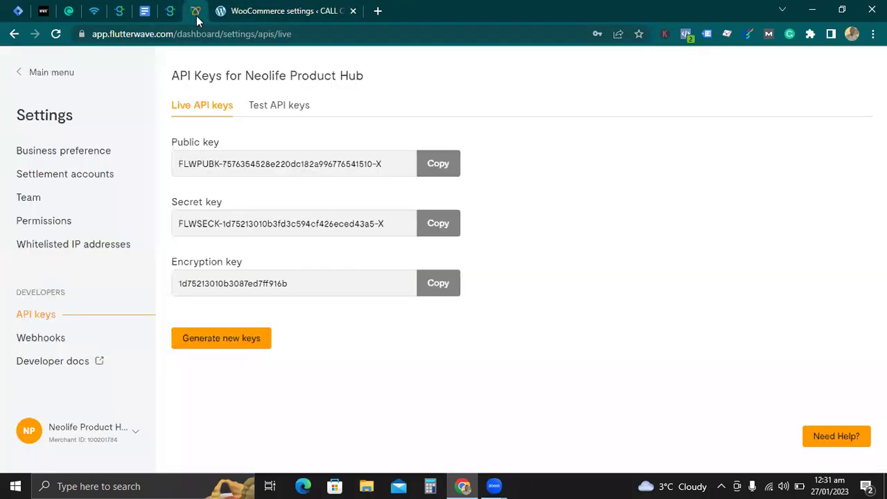
left_click(432, 166)
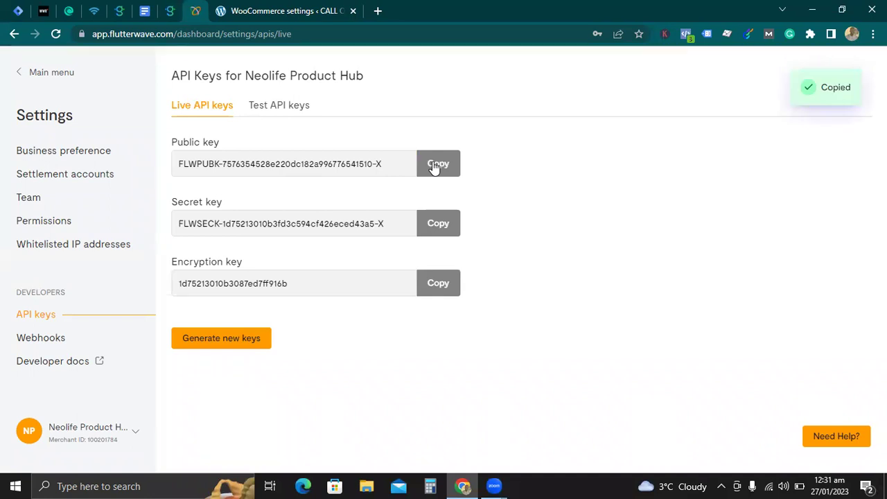
left_click(441, 166)
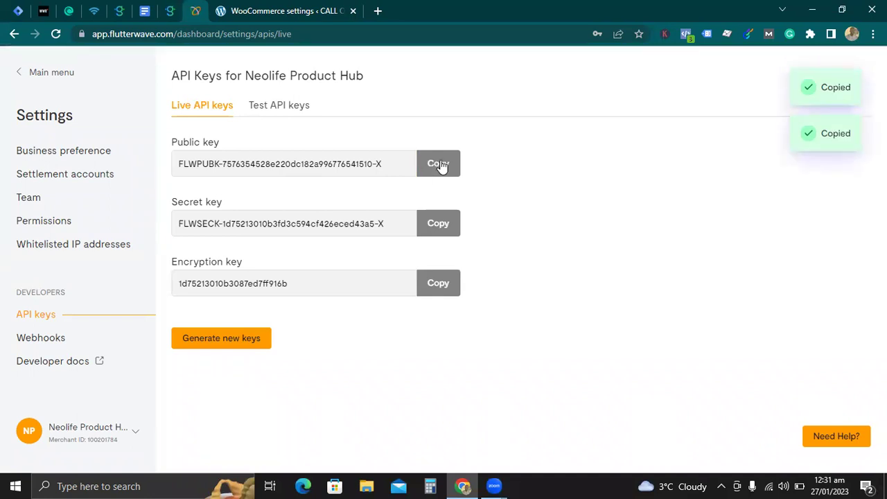
left_click(256, 15)
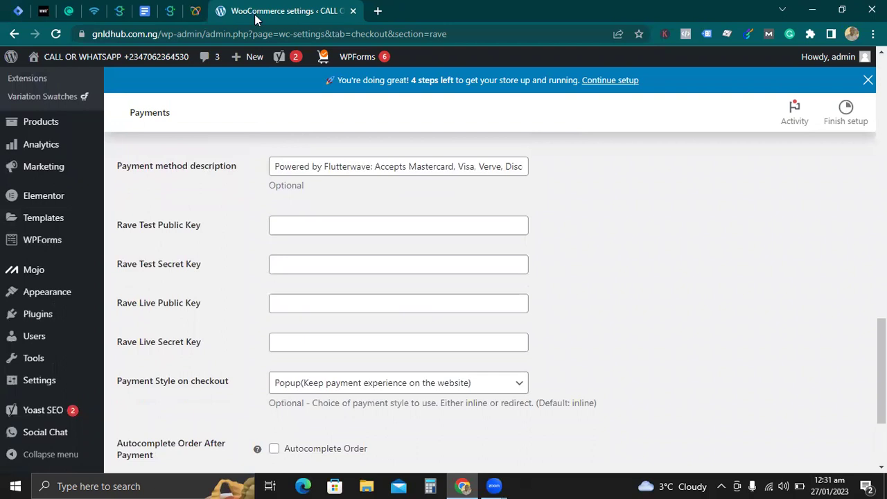
left_click(303, 303)
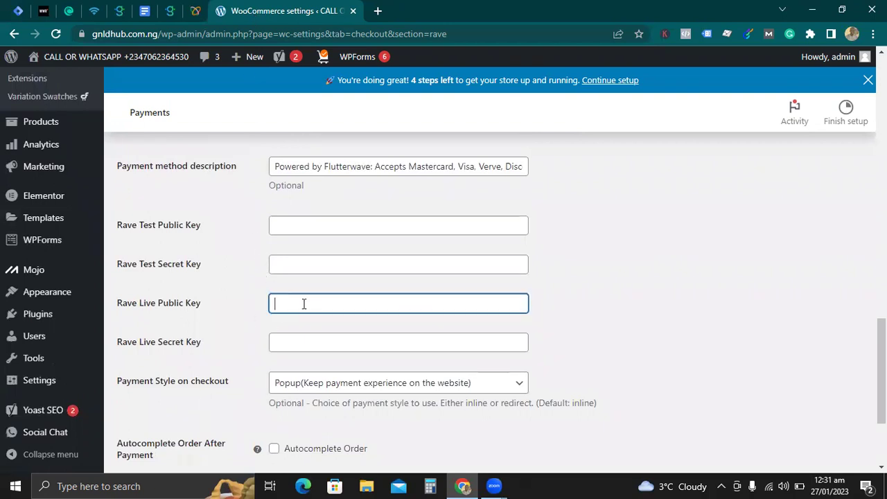
key("ctrl+v")
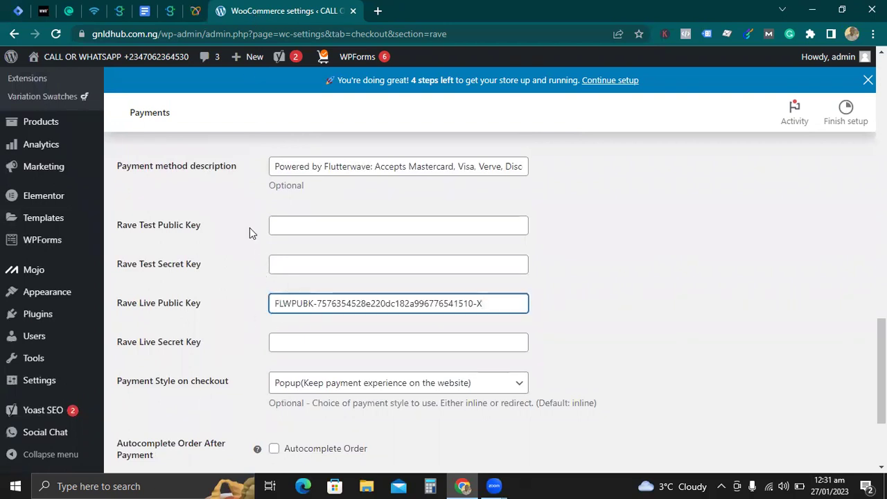
- Copy the live secret key from the Flutterwave dashboard and paste it into the Rave Live Secret Key field in WooCommerce
left_click(196, 13)
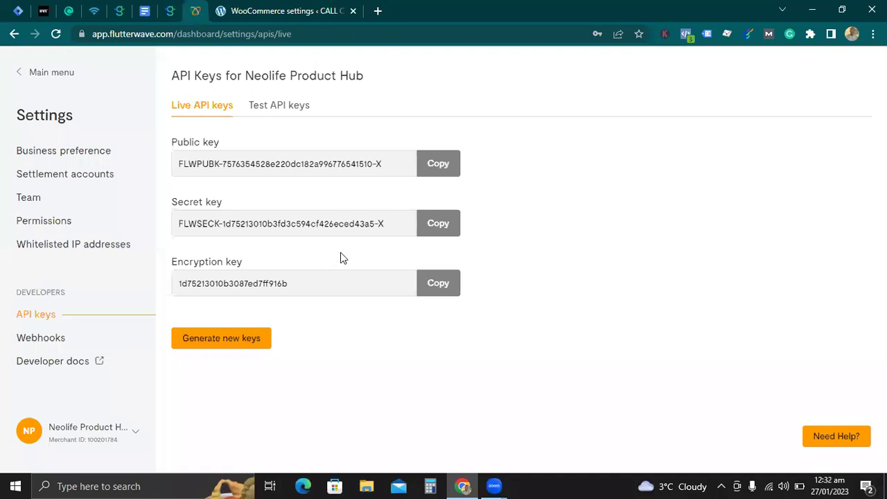
left_click(435, 225)
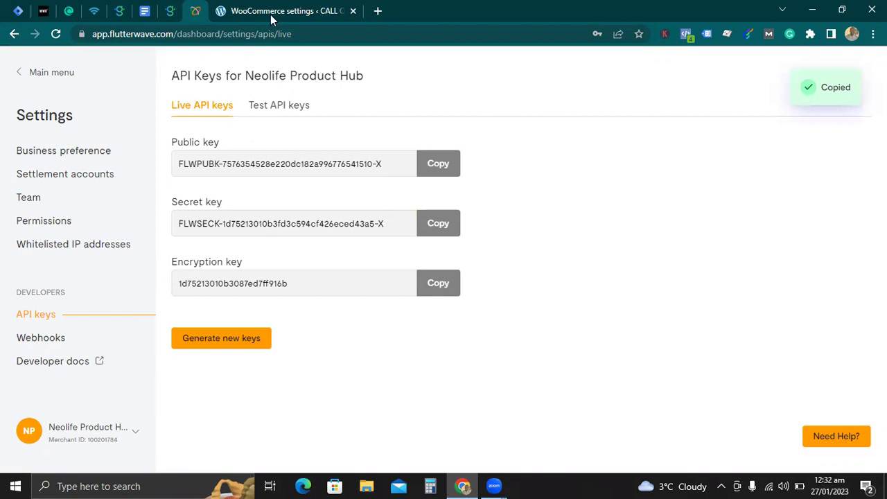
left_click(276, 7)
left_click(332, 341)
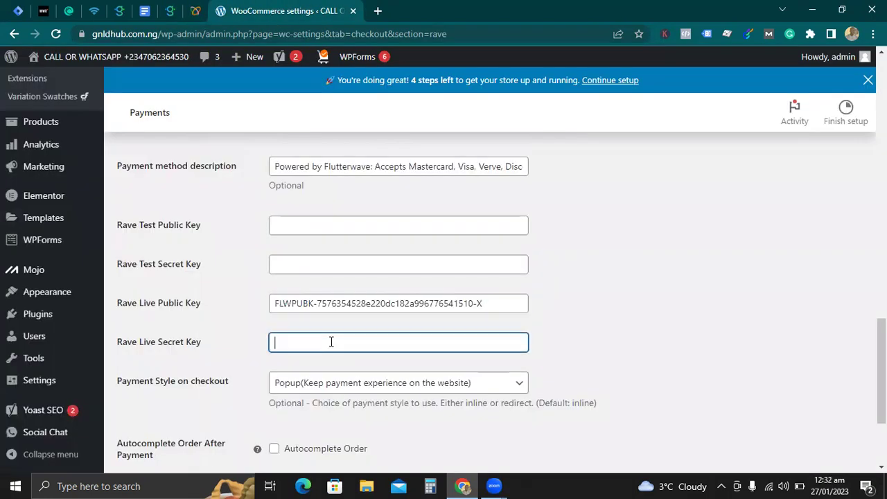
key("ctrl+v")
left_click(643, 337)
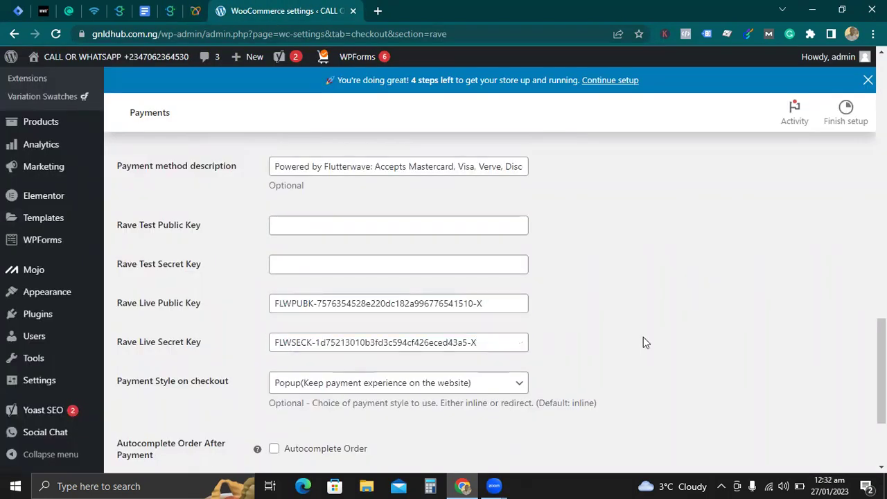
- Review the Rave gateway settings, including live mode, webhook, live keys and payment options, and check back against the Flutterwave live API keys
scroll(501, 299, "down", 3)
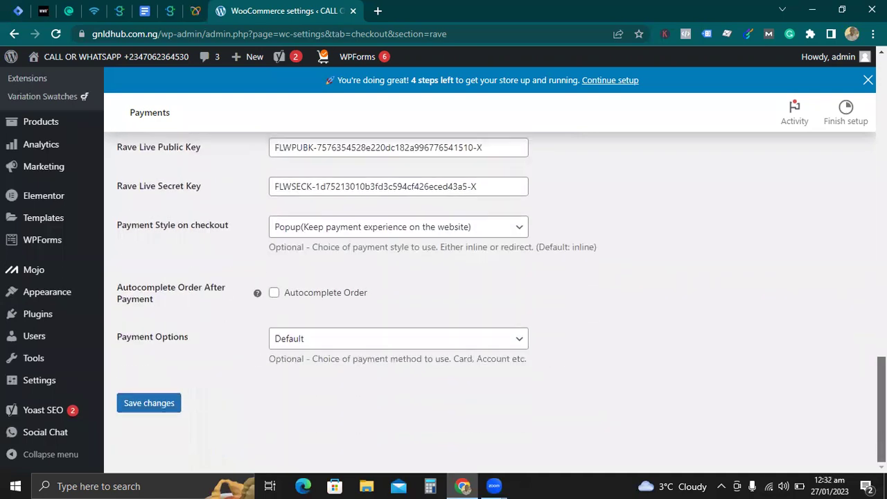
scroll(485, 302, "up", 10)
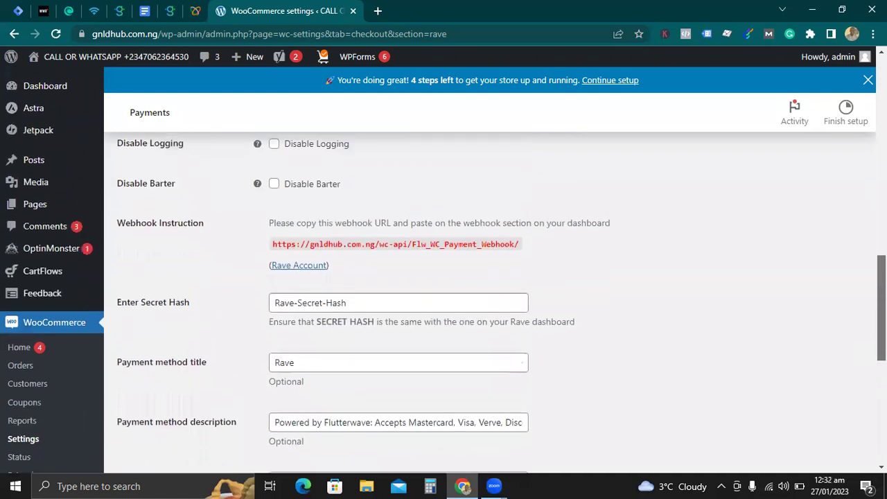
scroll(485, 302, "up", 3)
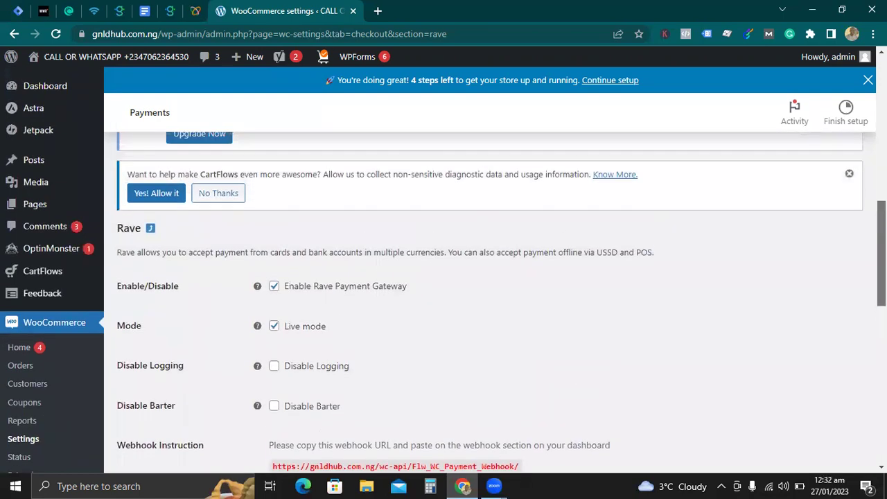
scroll(485, 303, "down", 10)
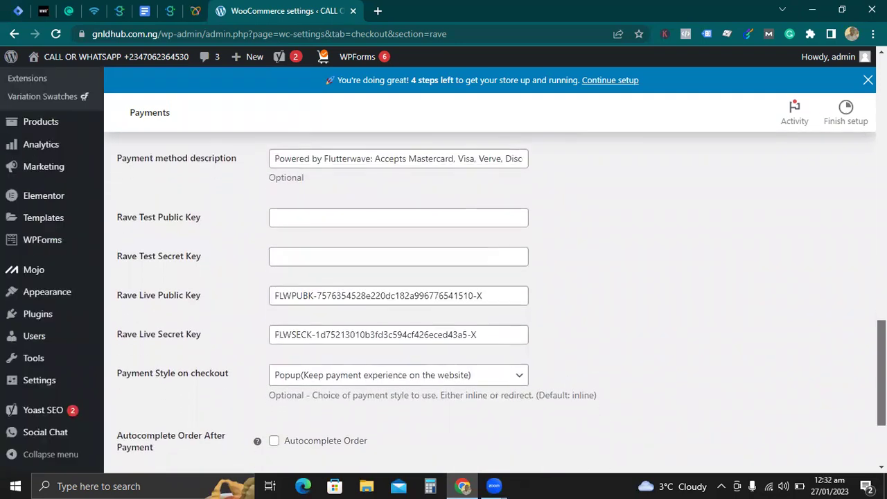
scroll(777, 374, "down", 2)
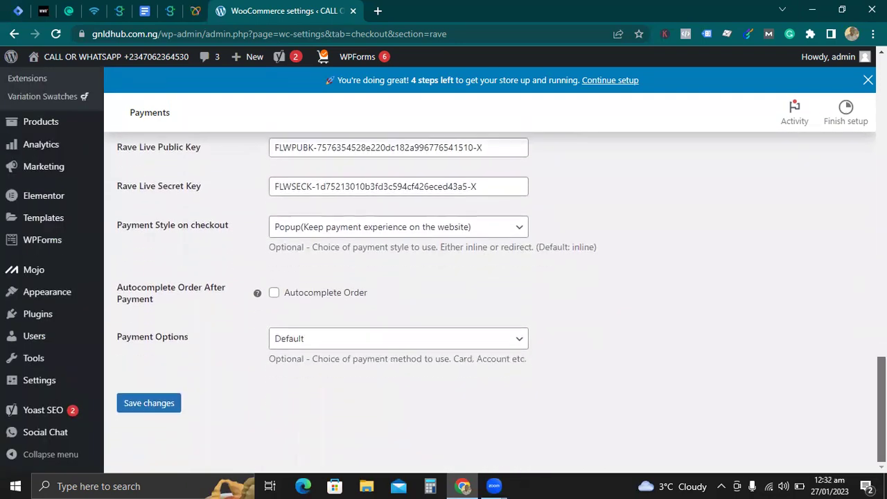
left_click(197, 11)
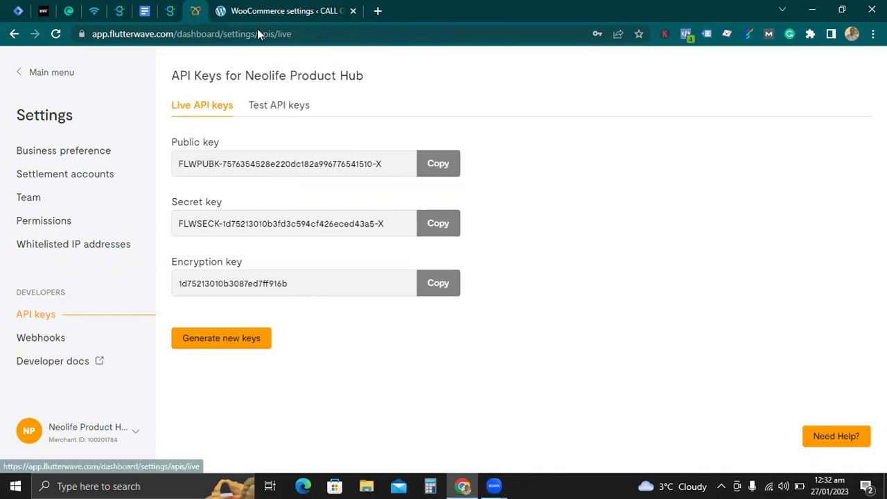
left_click(286, 12)
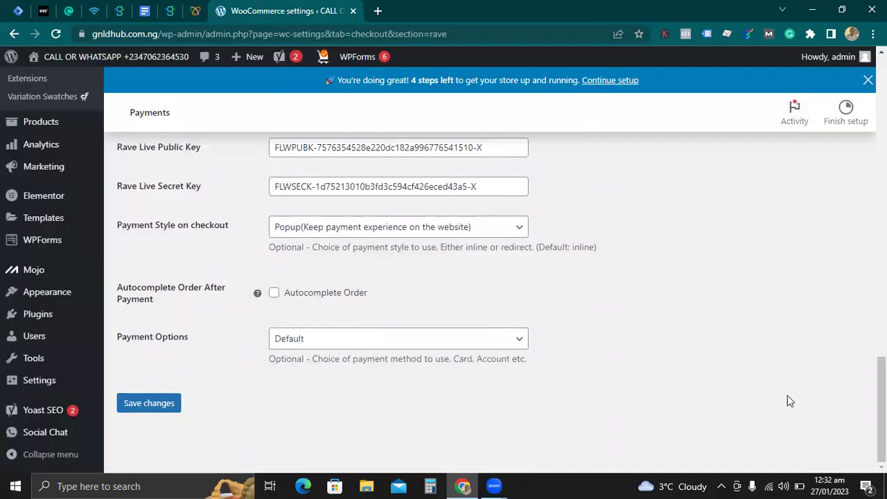
scroll(881, 408, "up", 2)
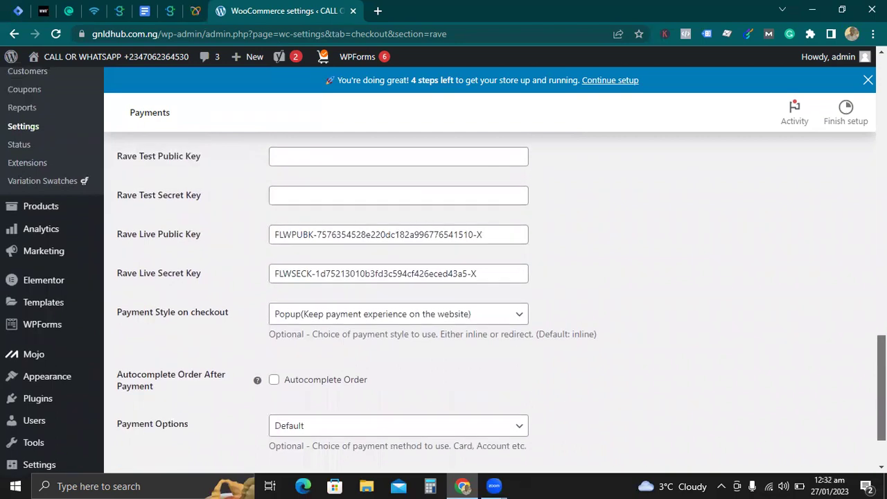
scroll(881, 409, "up", 1)
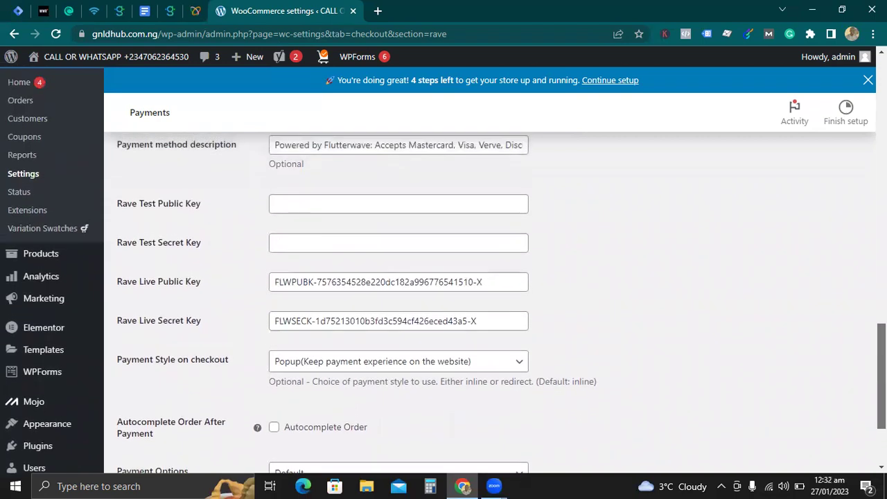
scroll(882, 409, "up", 3)
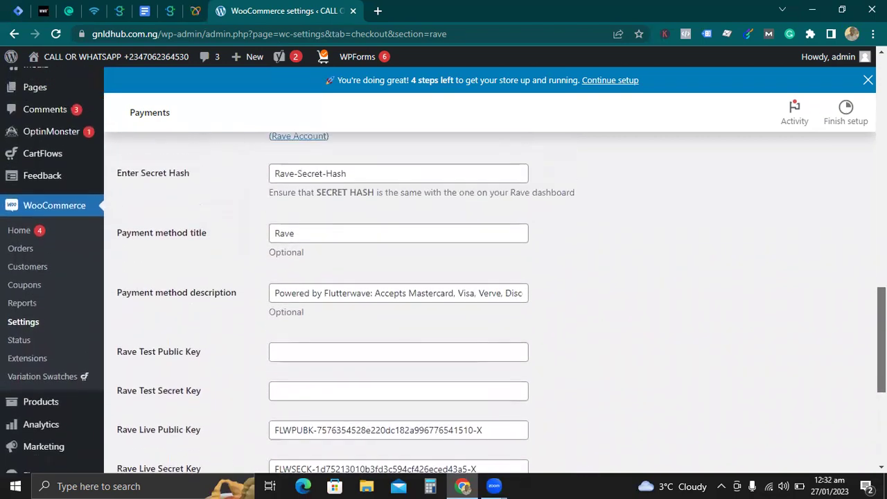
scroll(485, 277, "up", 6)
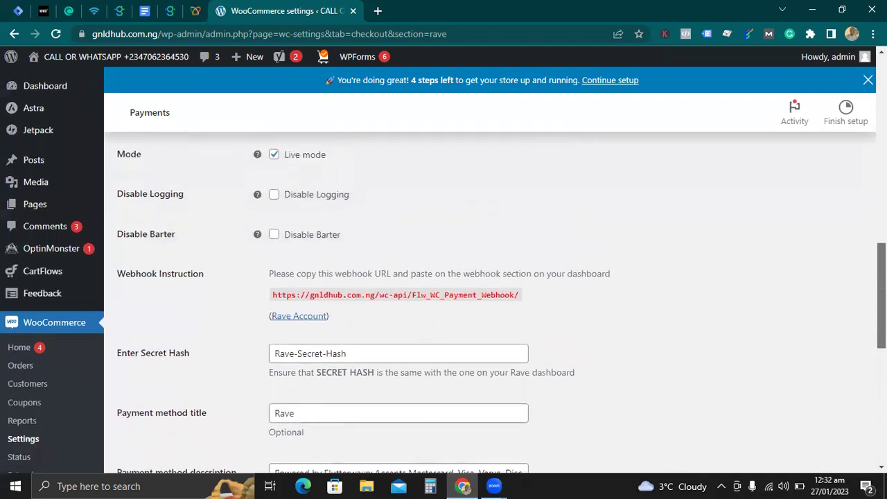
- Save the Rave payment gateway settings and look over the saved key fields
scroll(485, 278, "down", 10)
scroll(333, 451, "up", 1)
scroll(333, 452, "down", 1)
left_click(163, 402)
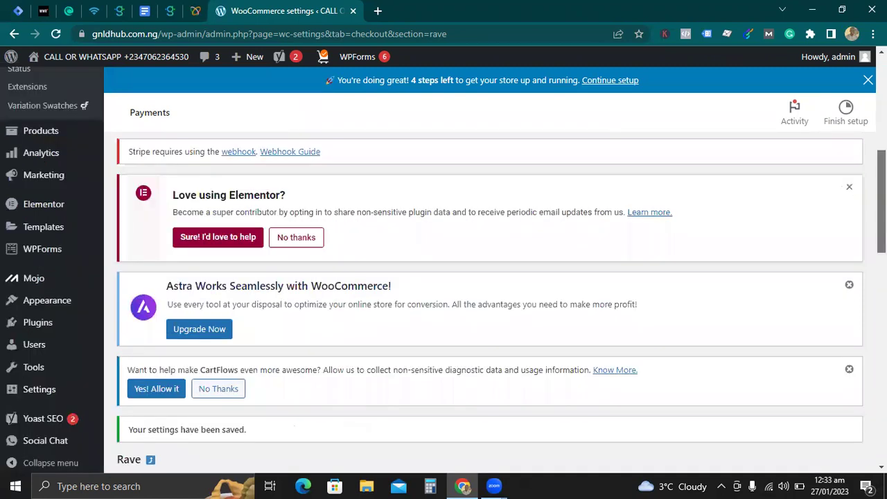
scroll(485, 277, "down", 5)
scroll(484, 277, "down", 6)
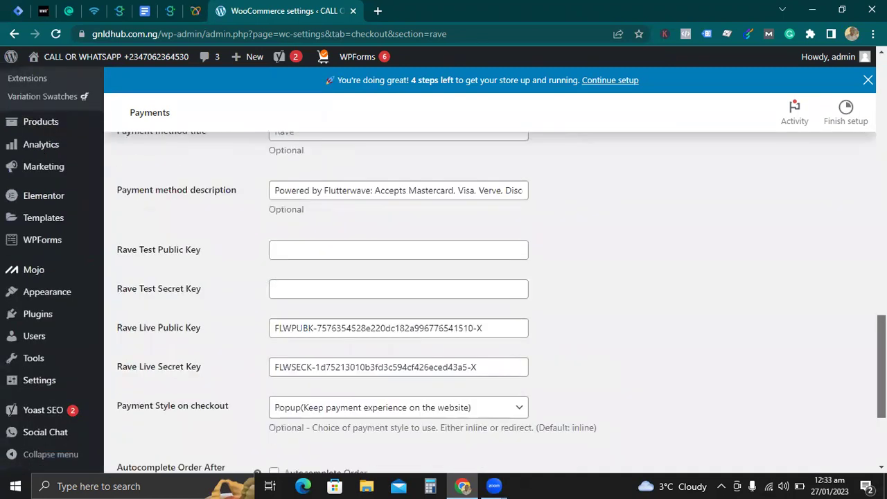
scroll(485, 277, "down", 2)
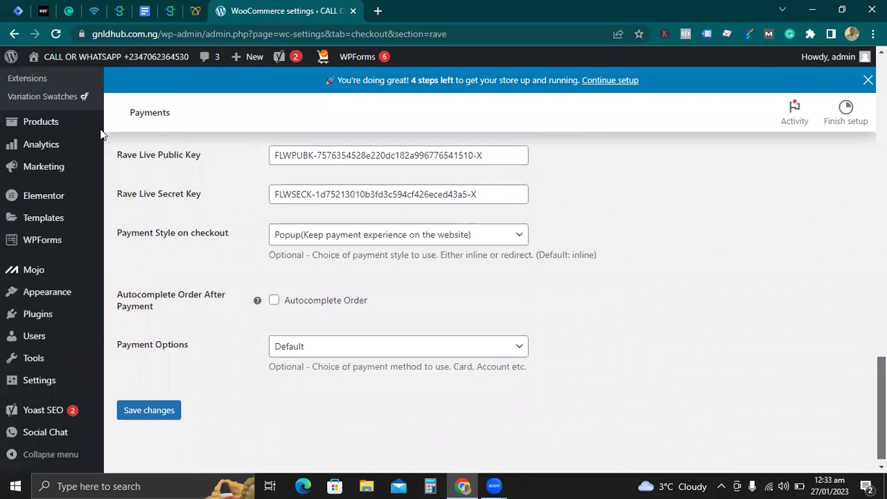
- Leave the WordPress admin for the public storefront and open its Shop page
scroll(443, 277, "up", 8)
left_click(56, 63)
mouse_move(54, 79)
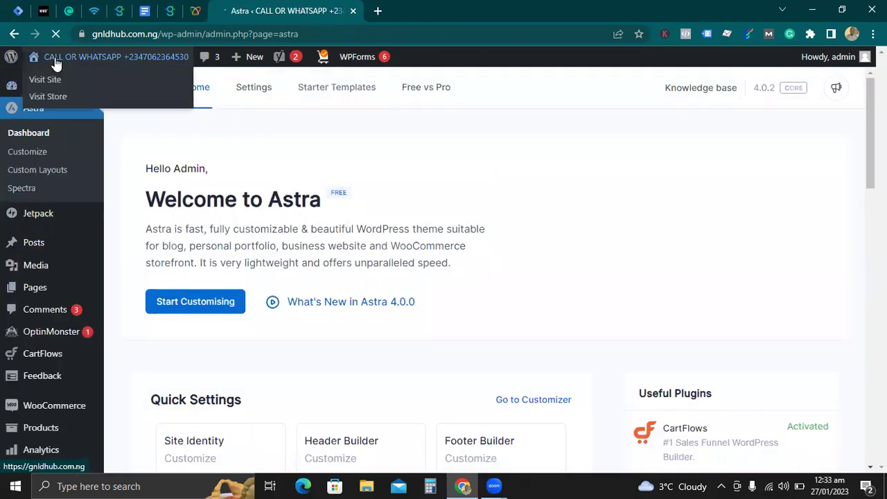
left_click(53, 79)
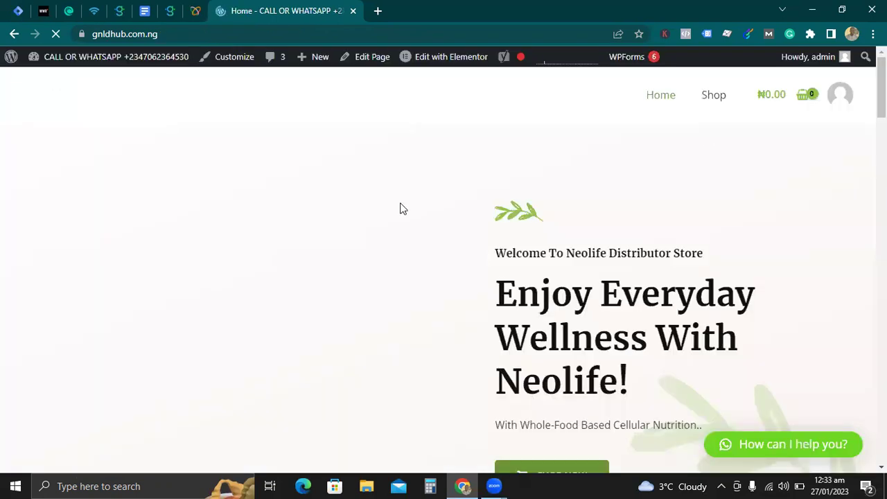
left_click(713, 97)
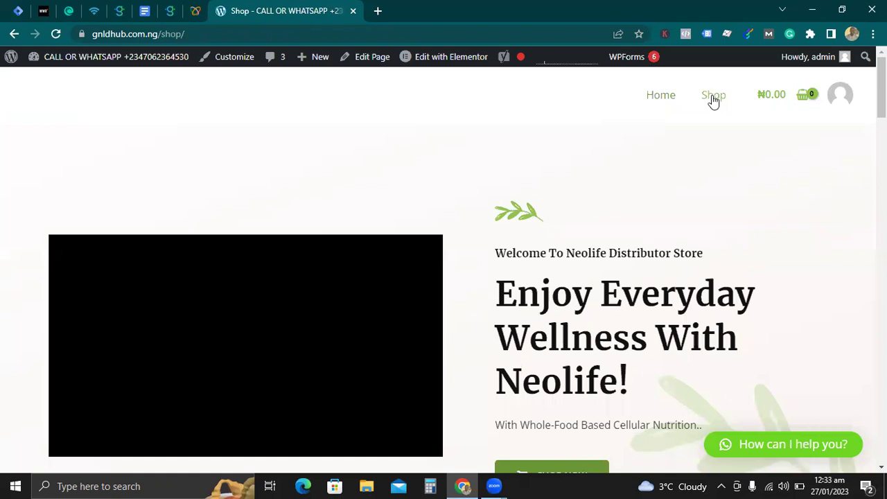
- Add one Gnld Neolife Ami-Tone – 90 Tablets (Single) to the cart from its product page
scroll(396, 386, "down", 2)
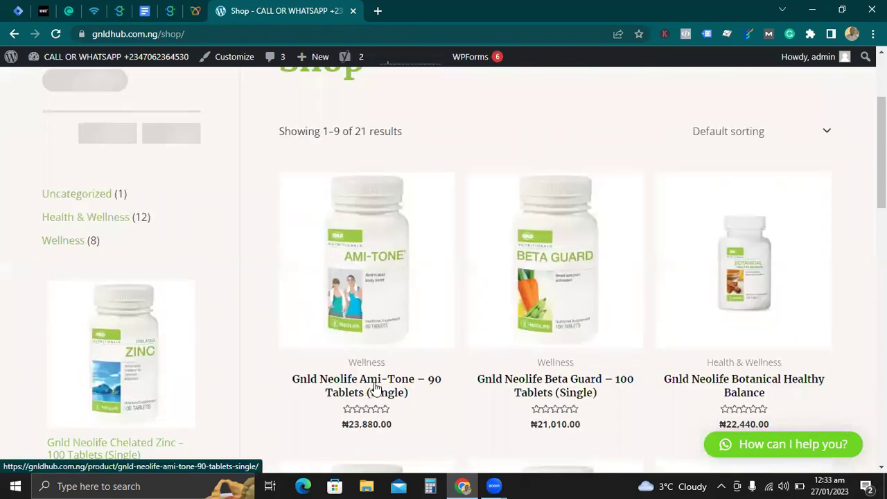
left_click(374, 387)
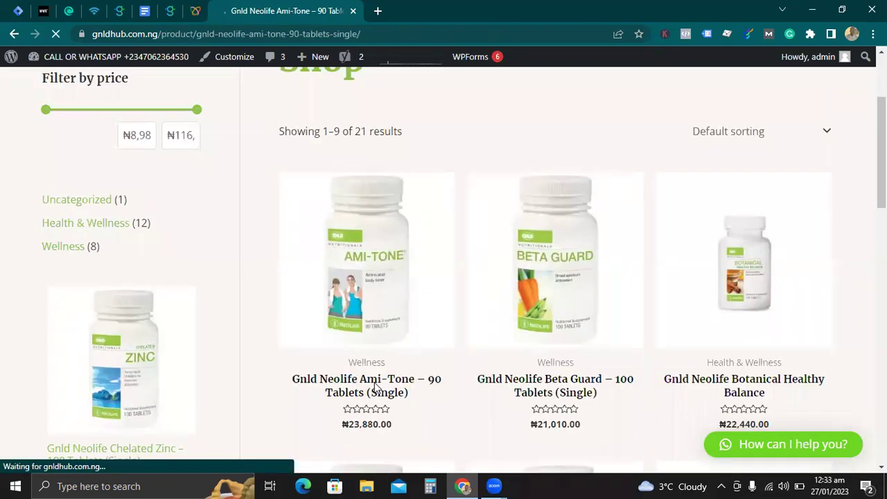
scroll(578, 259, "down", 5)
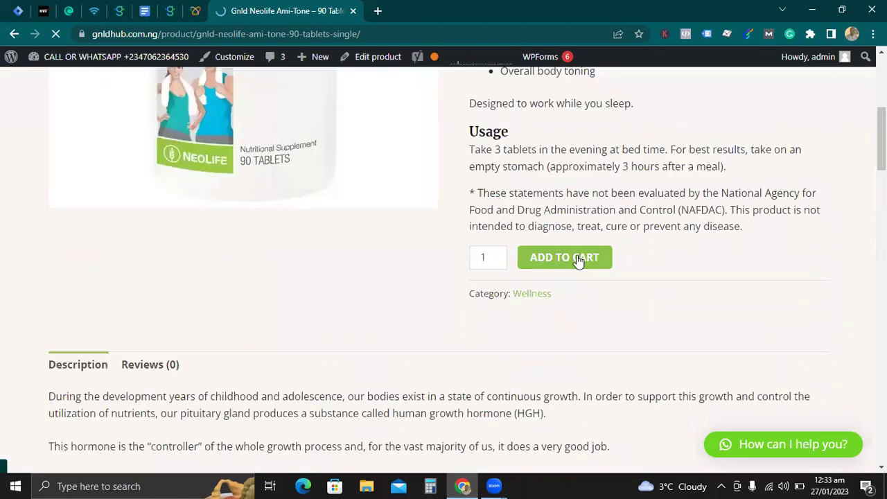
left_click(578, 259)
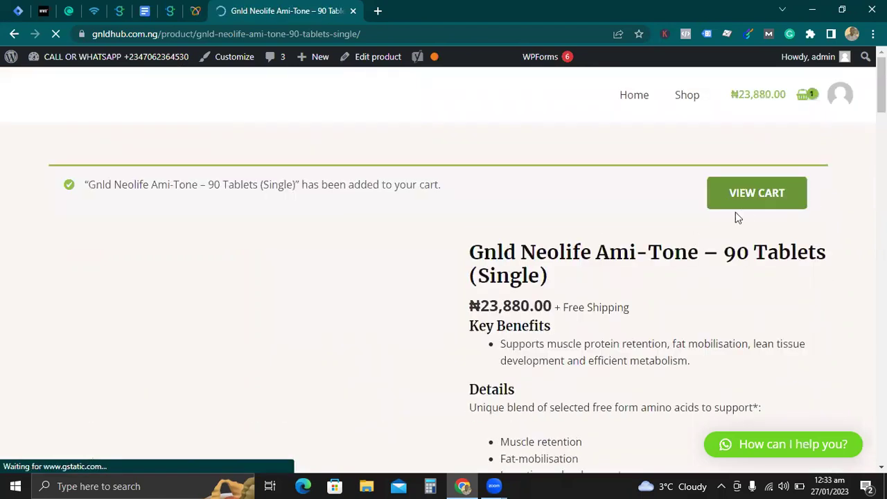
- View the cart and proceed to checkout
left_click(746, 201)
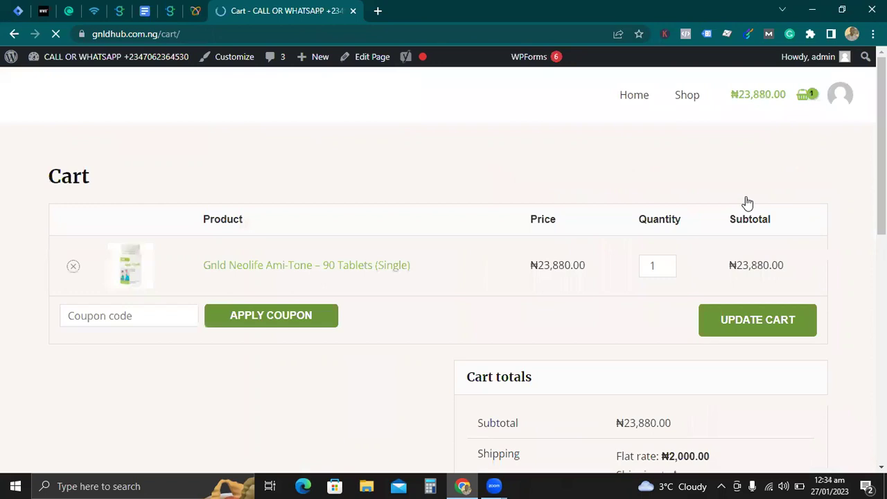
scroll(746, 201, "down", 3)
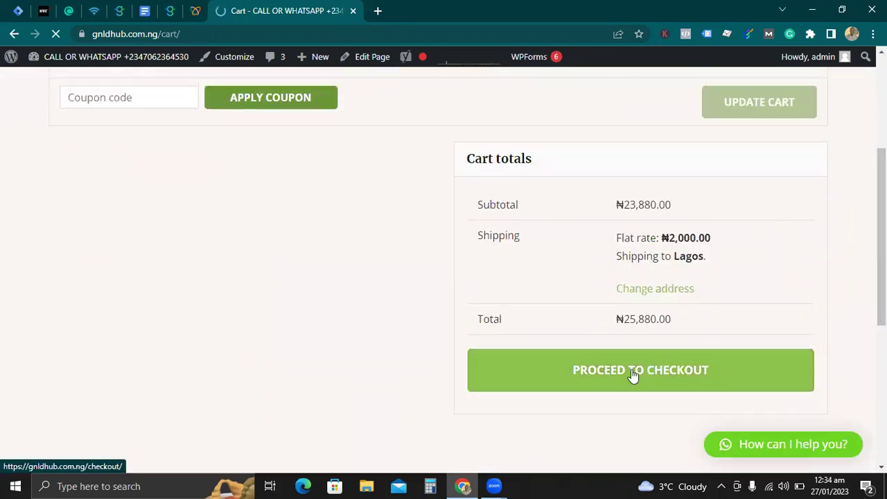
left_click(626, 374)
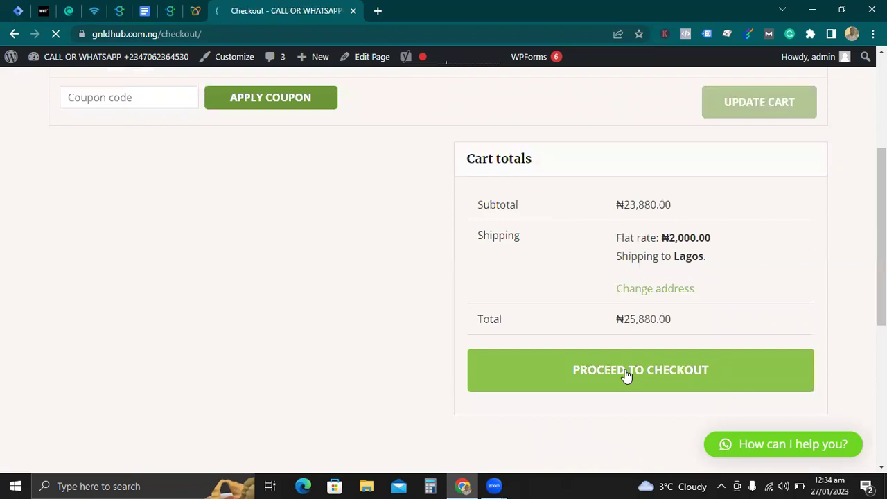
scroll(827, 250, "down", 3)
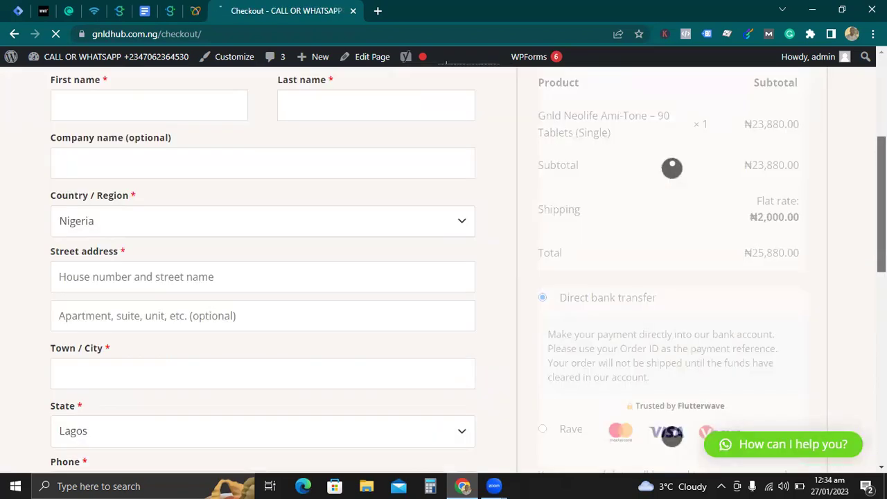
- Select Rave as the payment method at checkout and try to place the order
scroll(443, 270, "up", 2)
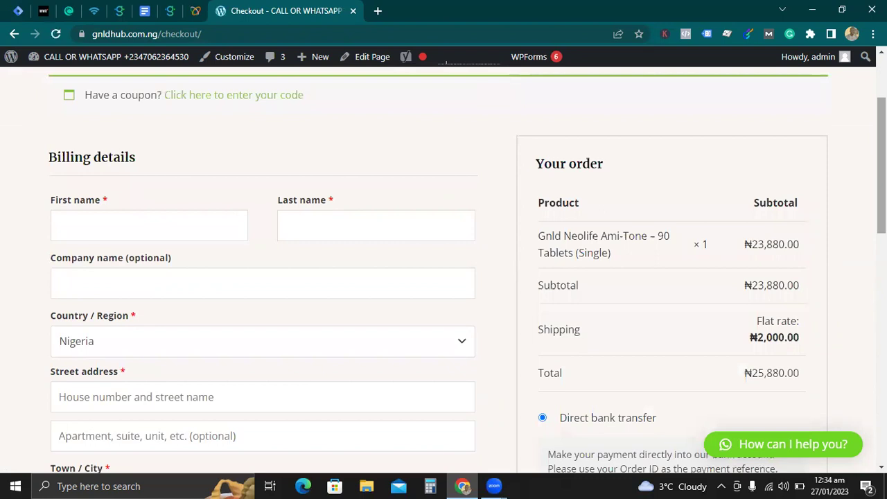
scroll(838, 259, "down", 4)
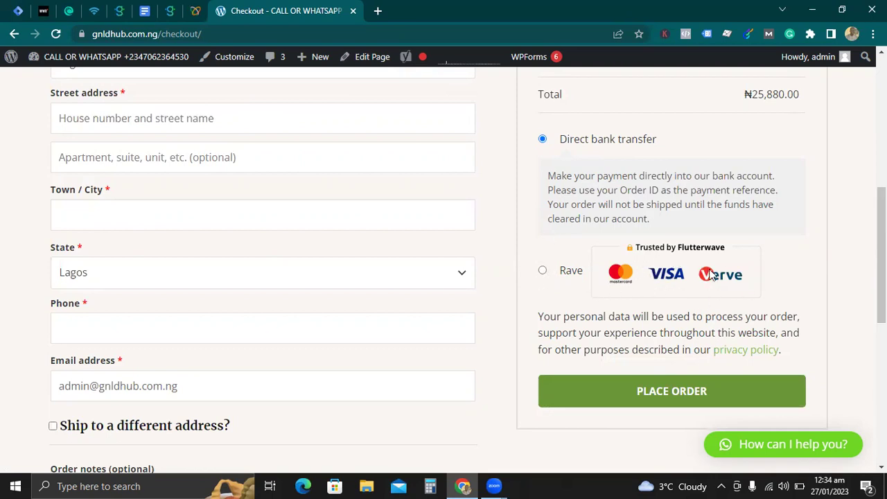
left_click(542, 271)
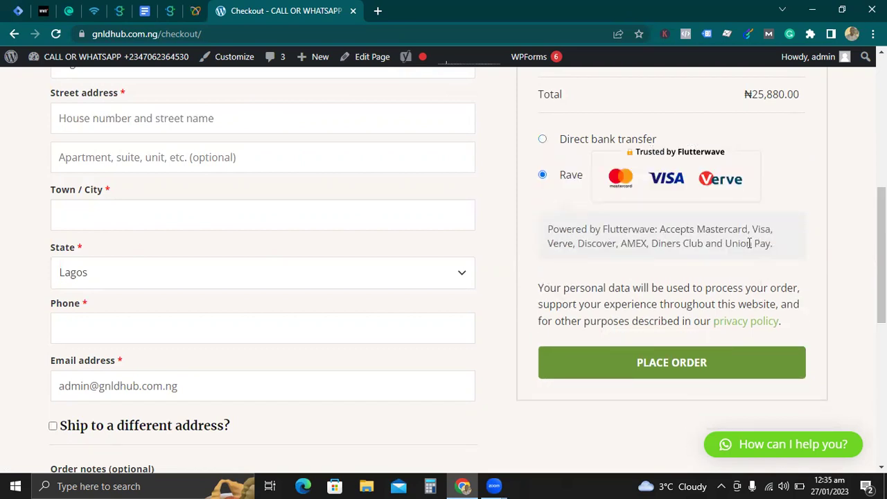
left_click(657, 364)
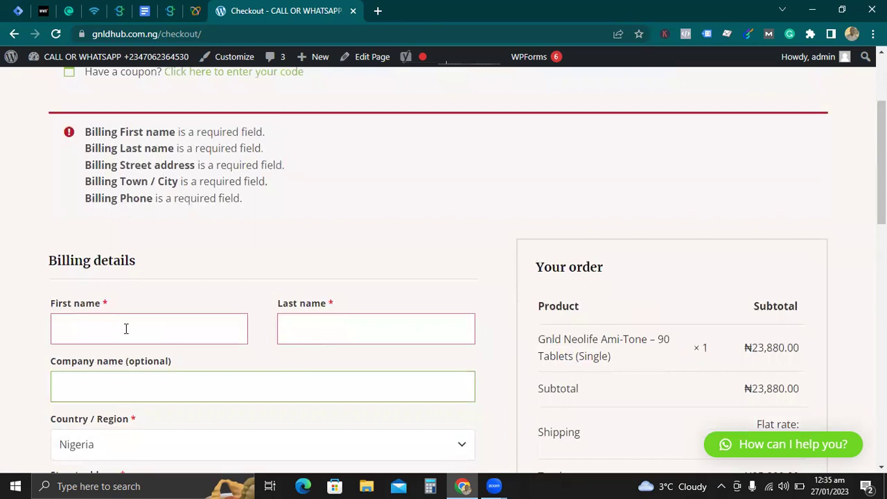
- Fill in the billing details with a saved United Kingdom address and phone number, and try to place the order
left_click(131, 330)
left_click(163, 408)
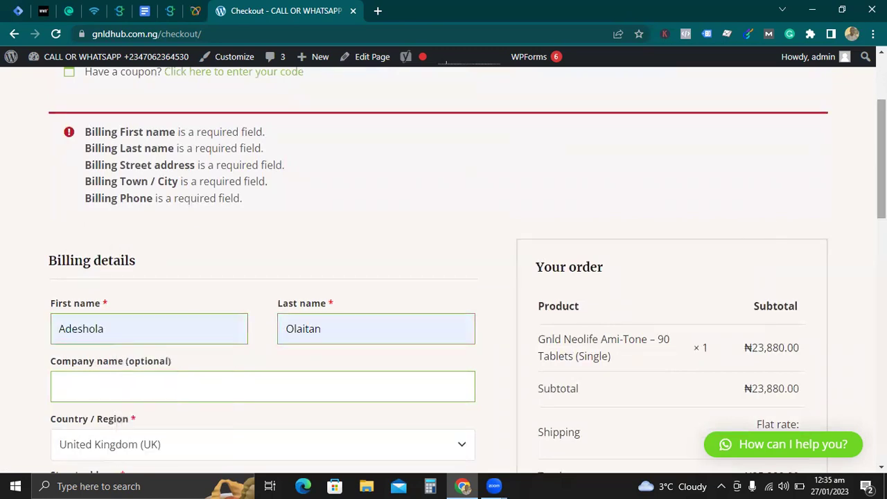
scroll(443, 328, "down", 6)
left_click(223, 354)
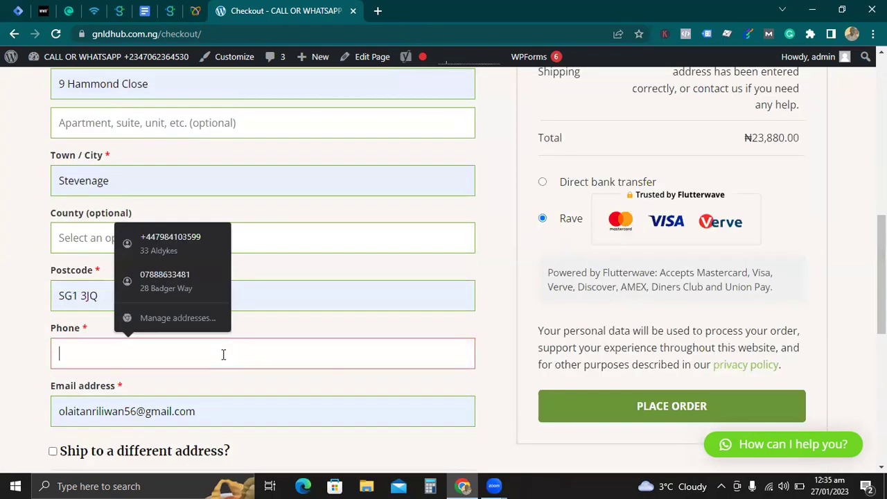
left_click(193, 289)
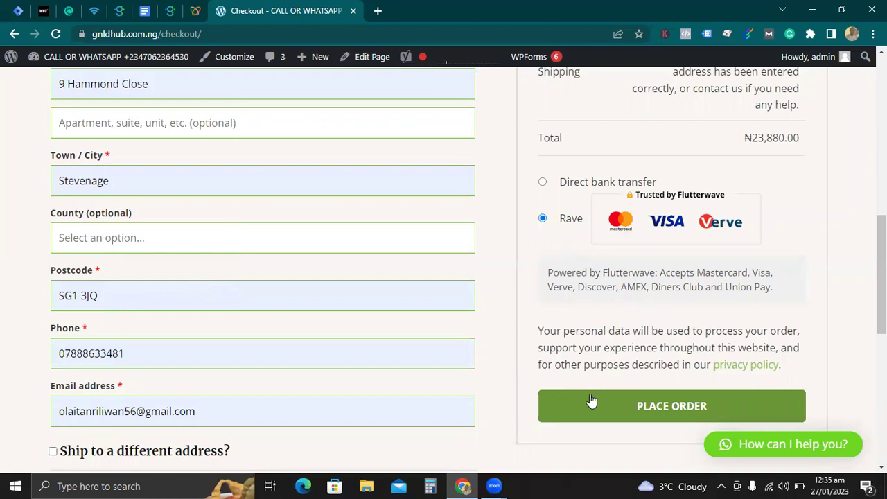
left_click(609, 405)
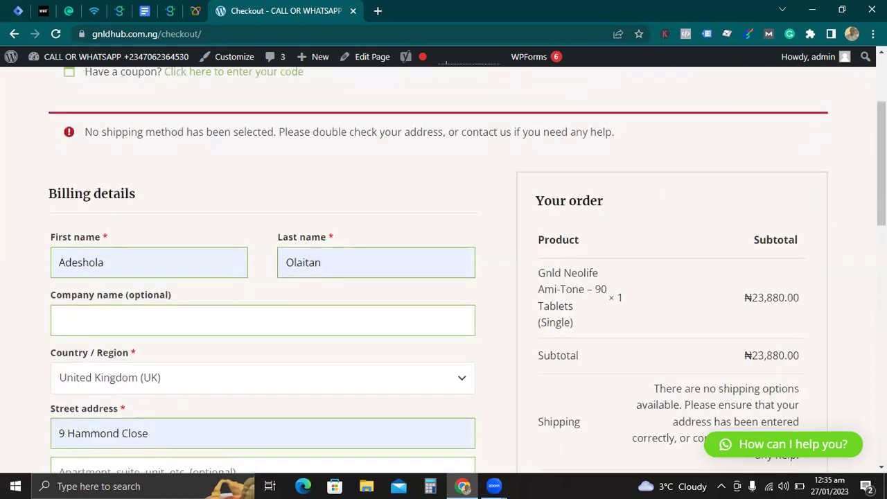
- Look through the checkout form and order summary for a way to choose a shipping method
scroll(609, 405, "down", 1)
scroll(443, 270, "up", 1)
scroll(443, 270, "down", 10)
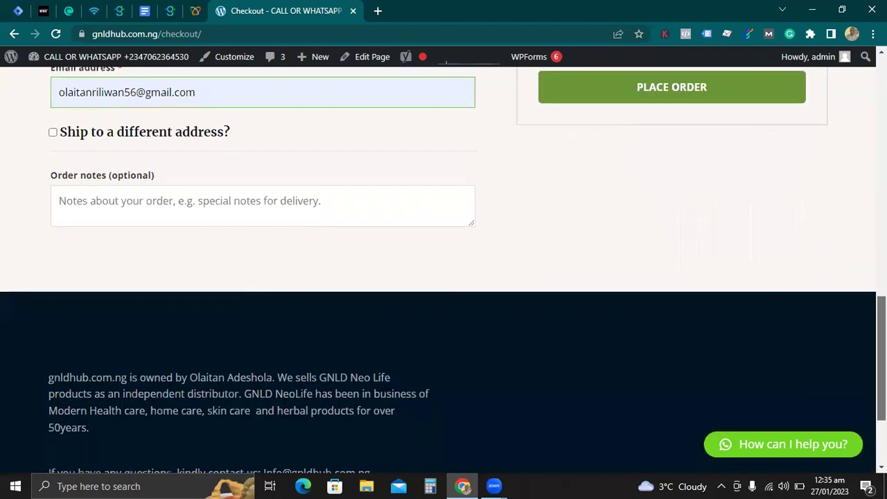
scroll(444, 270, "up", 8)
scroll(443, 270, "up", 2)
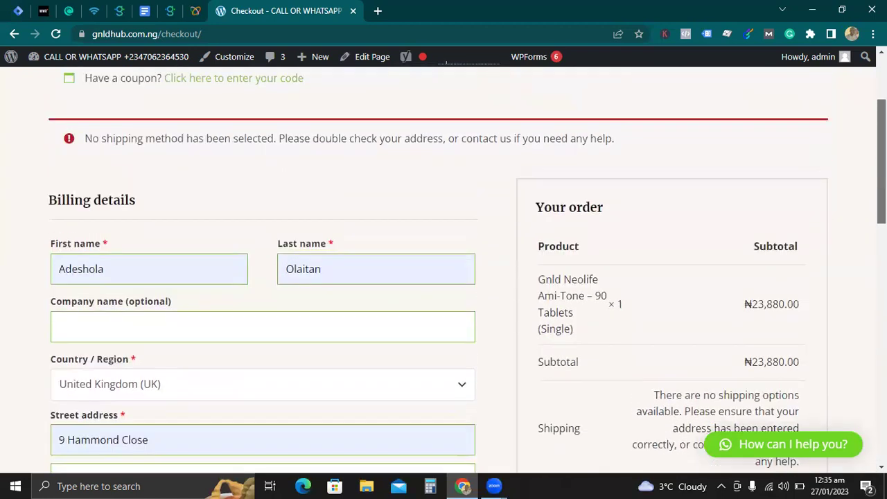
scroll(444, 270, "down", 1)
scroll(443, 270, "down", 3)
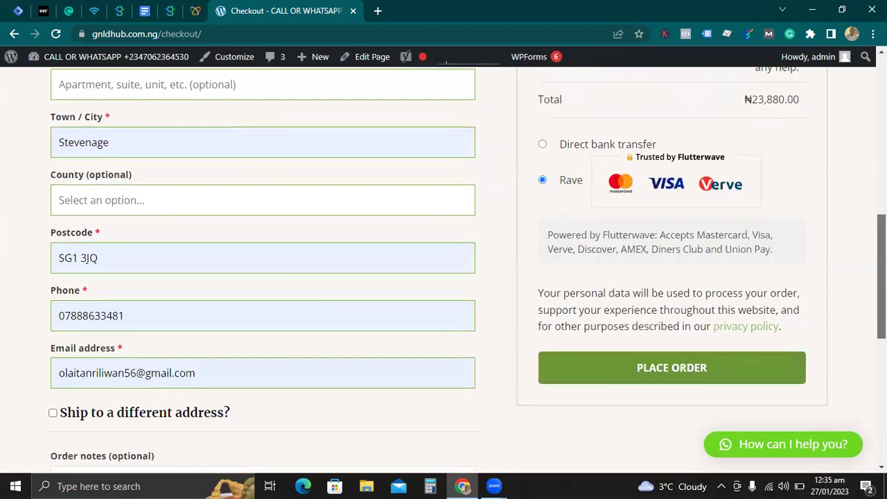
scroll(443, 271, "up", 1)
scroll(443, 270, "down", 4)
scroll(443, 270, "up", 2)
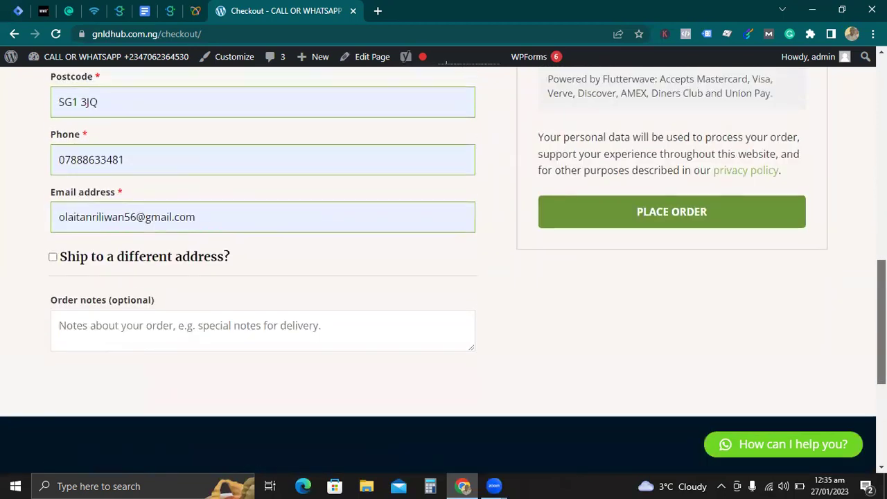
- Try the option to ship to a different address, turn it off again, and review the order's shipping and payment sections
left_click(52, 258)
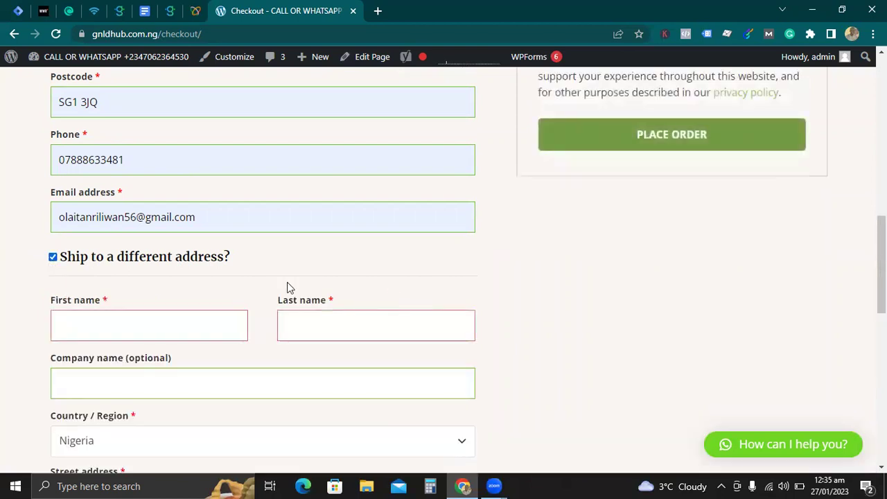
left_click(53, 257)
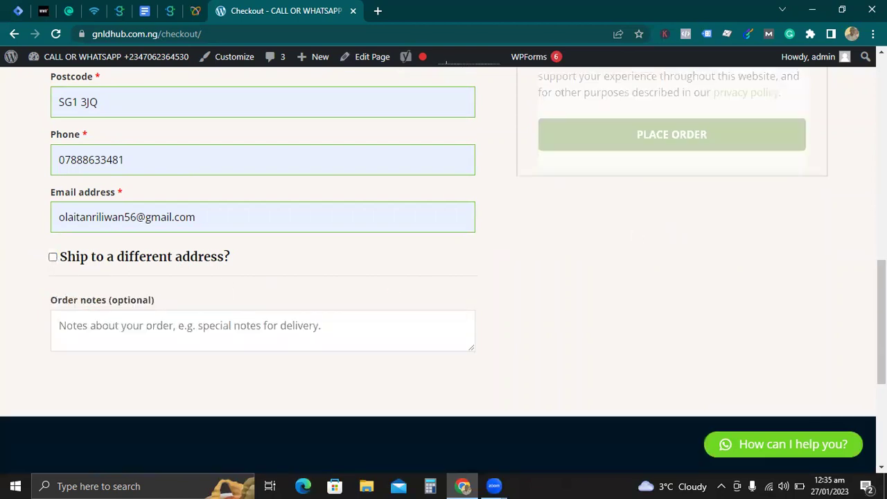
scroll(444, 270, "up", 6)
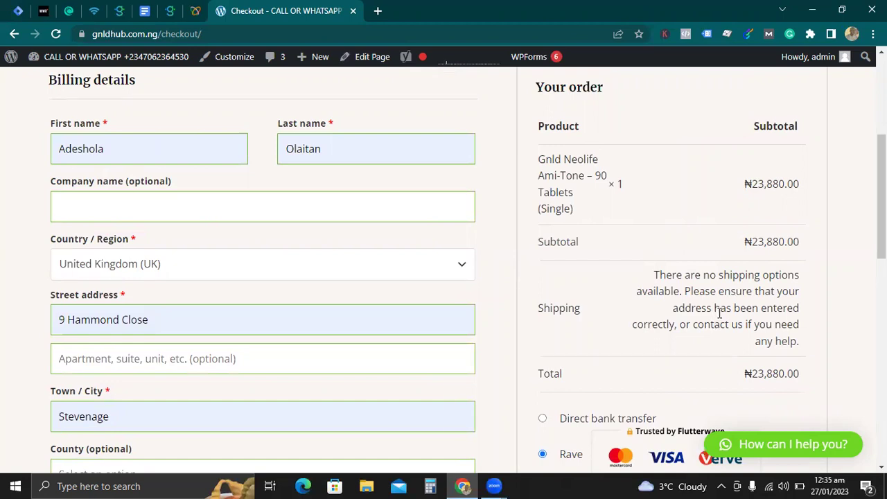
left_click_drag(881, 198, 882, 219)
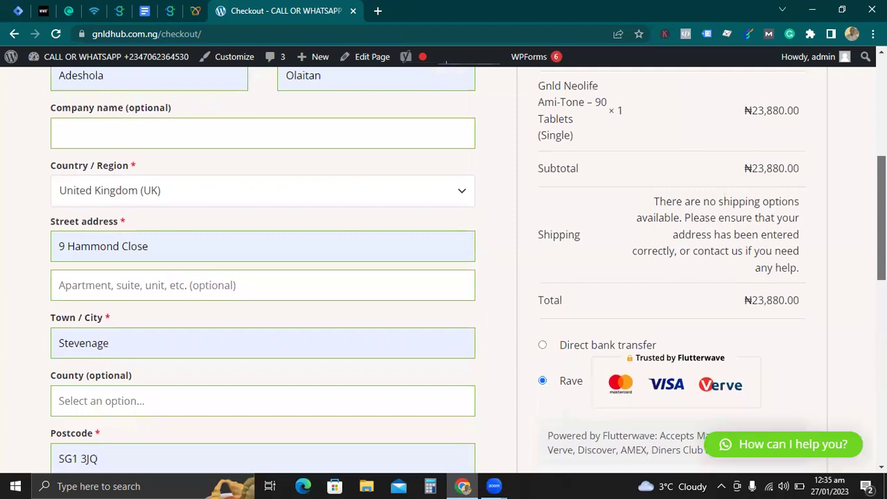
left_click_drag(882, 218, 882, 257)
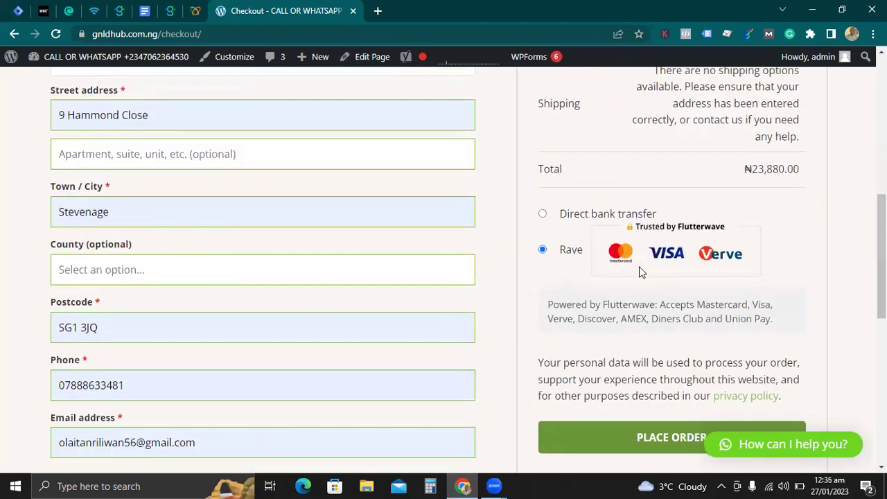
- Return to the cart and proceed to checkout again
left_click(12, 35)
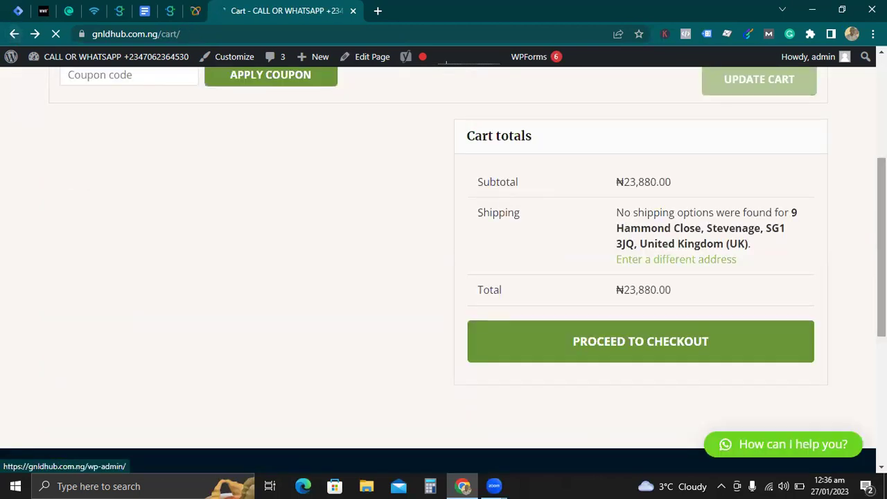
left_click(644, 380)
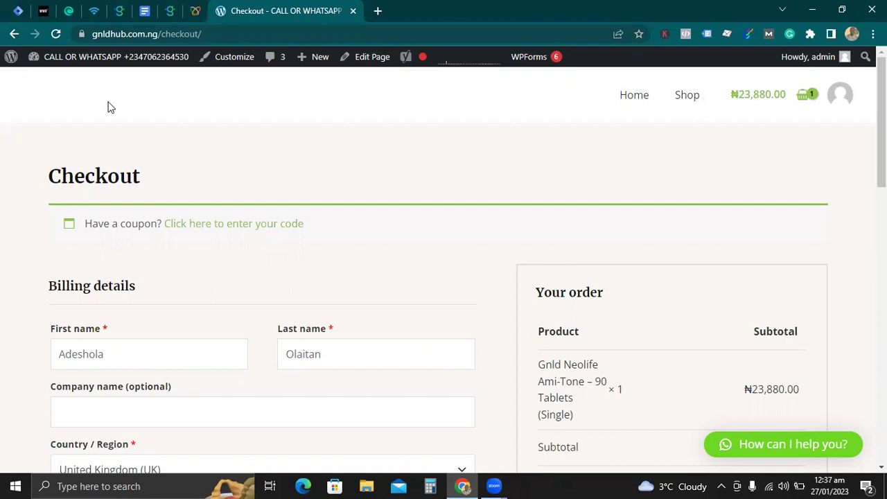
- Go back to the WordPress admin and open WooCommerce's shipping settings
mouse_move(53, 62)
left_click(57, 85)
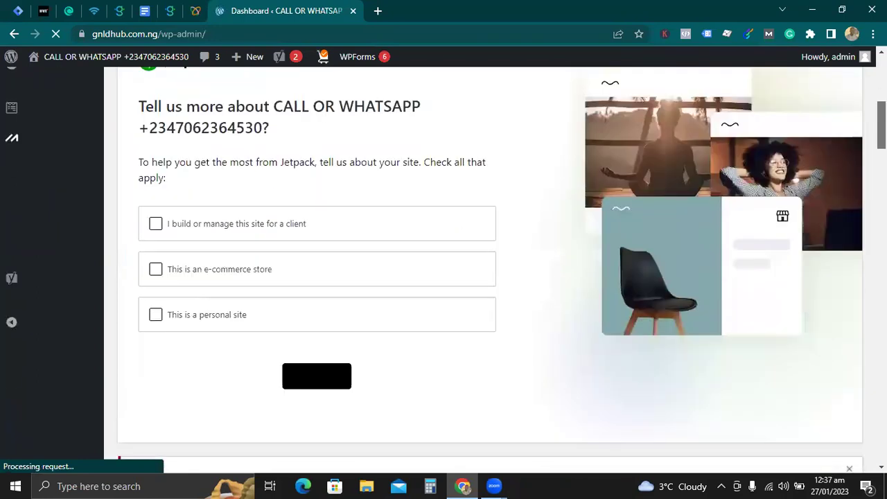
scroll(67, 314, "down", 4)
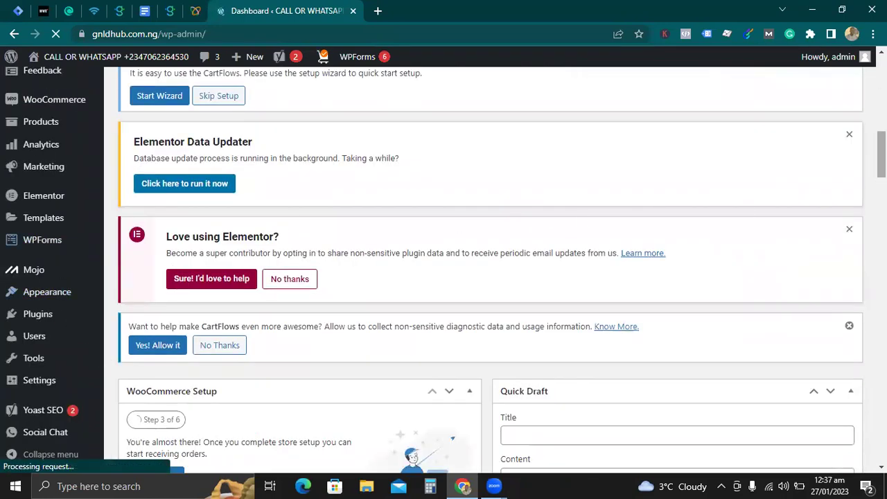
scroll(27, 374, "down", 8)
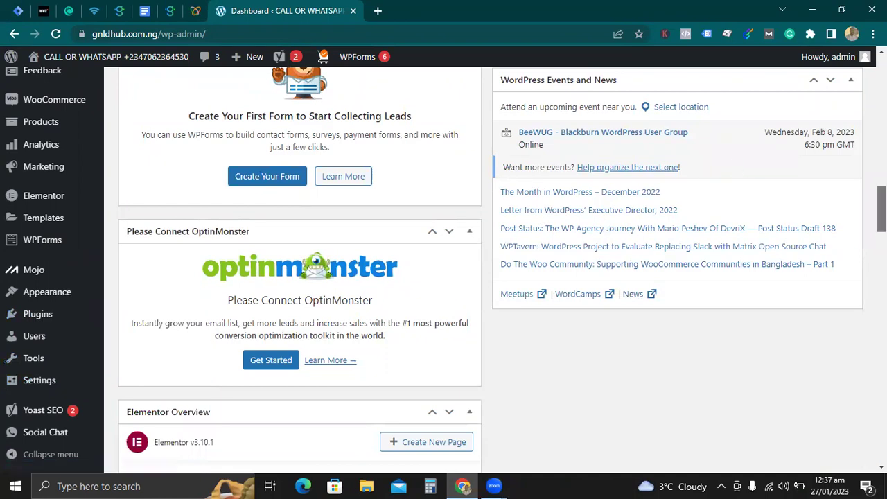
scroll(299, 277, "down", 9)
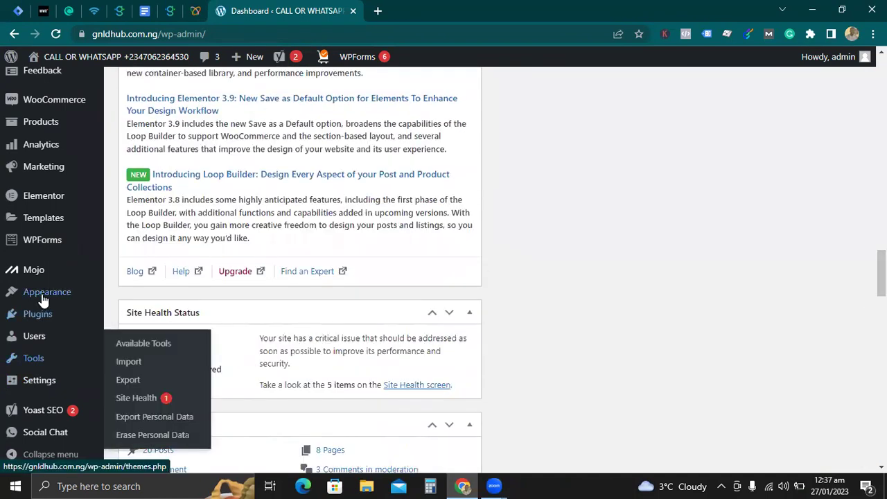
mouse_move(59, 114)
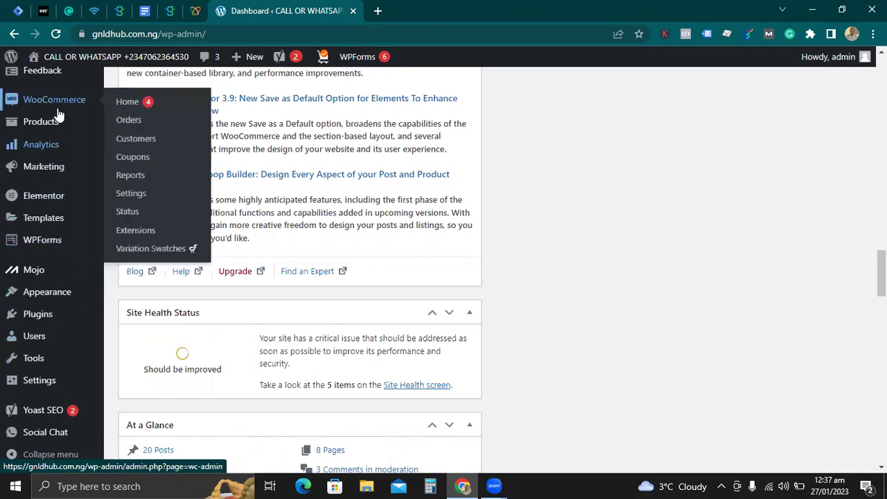
left_click(136, 193)
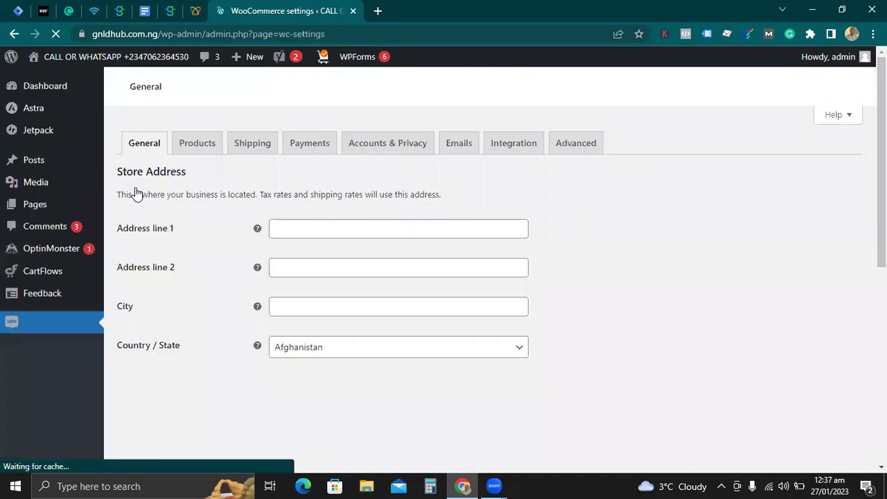
left_click(248, 147)
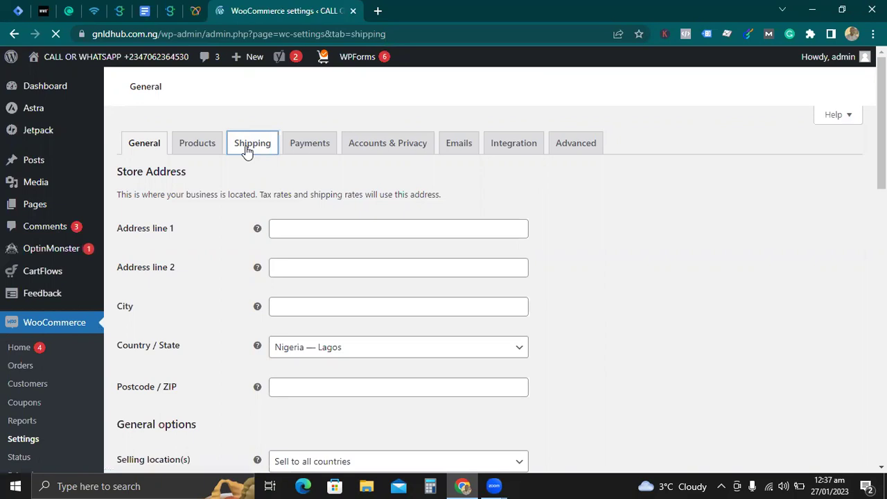
- Start a new shipping zone named Nigeria and assign the Nigeria region to it
left_click(237, 198)
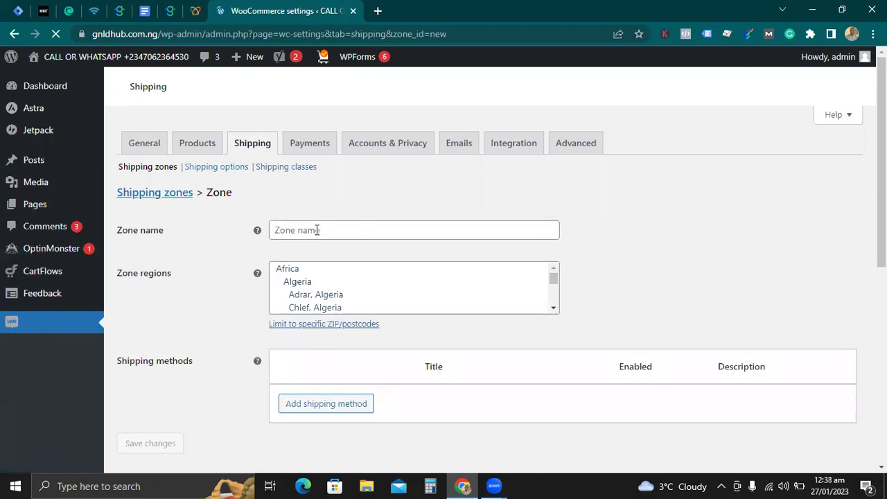
left_click(317, 230)
type("Nigeria")
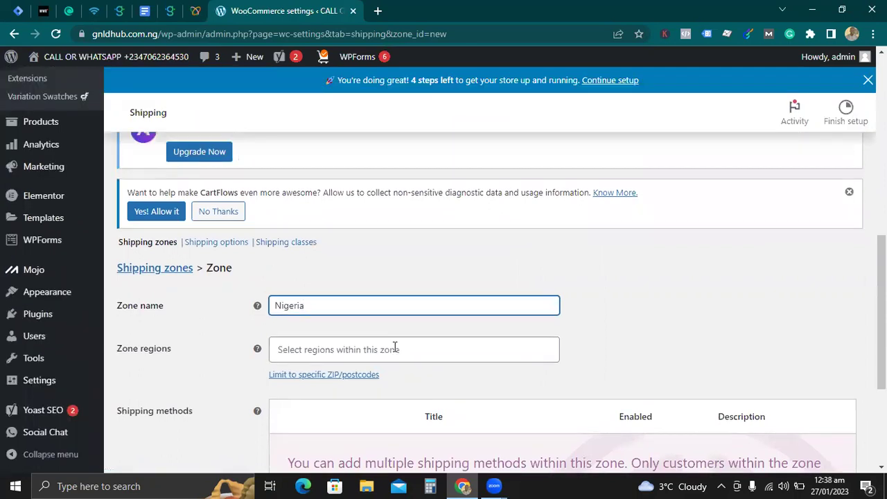
left_click(395, 347)
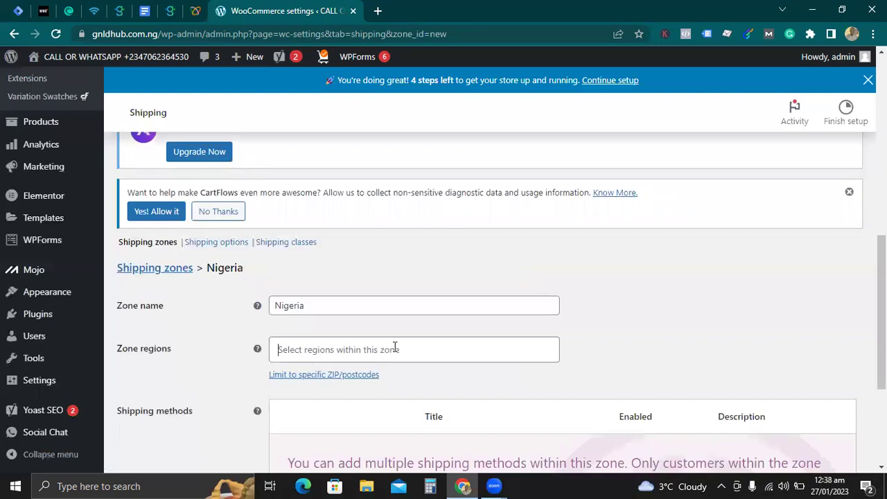
type("Nigeria")
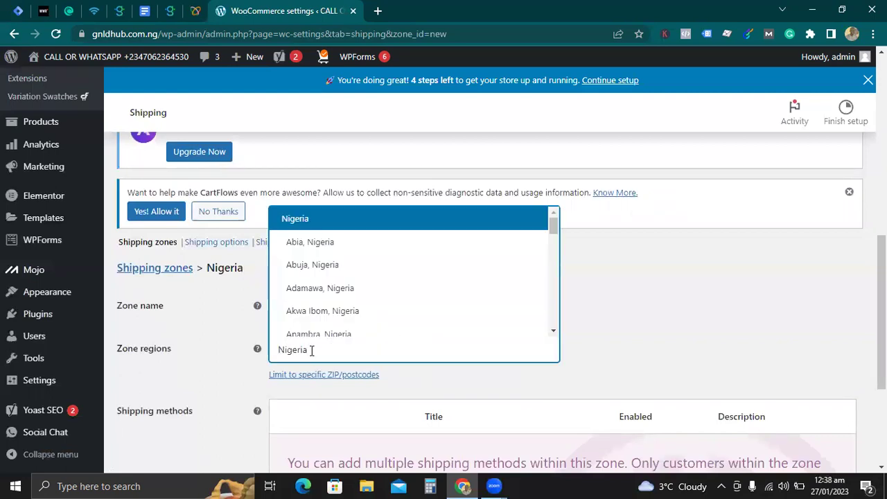
left_click(322, 220)
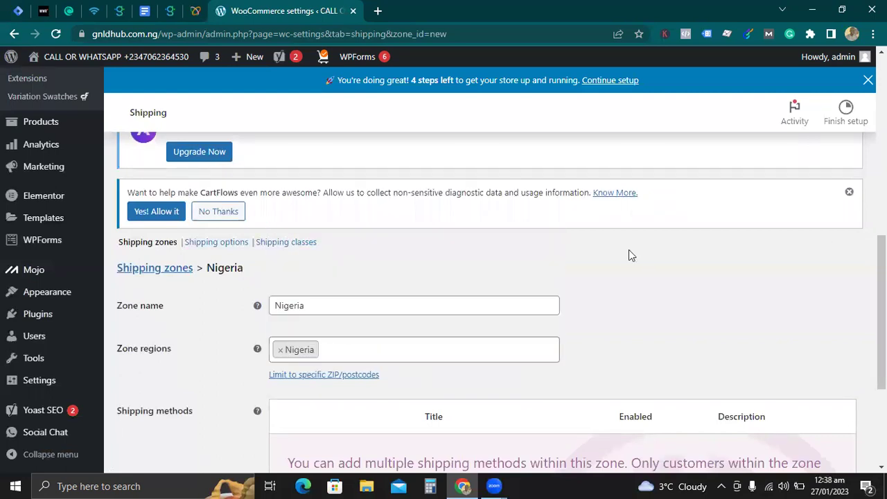
- Add a Flat rate shipping method to the Nigeria zone
scroll(365, 312, "down", 3)
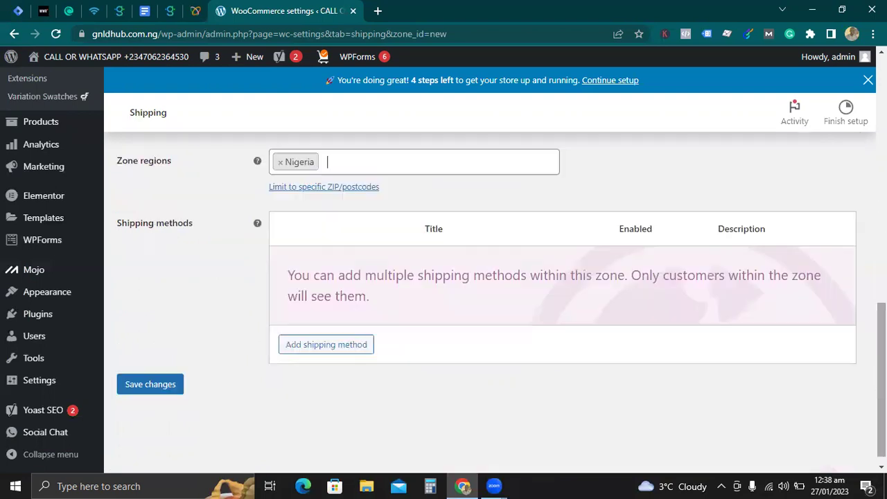
left_click(337, 348)
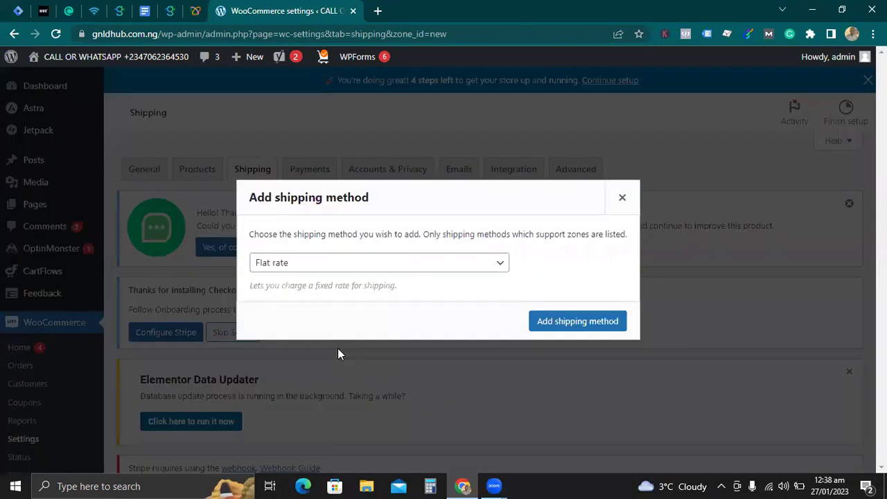
left_click(547, 324)
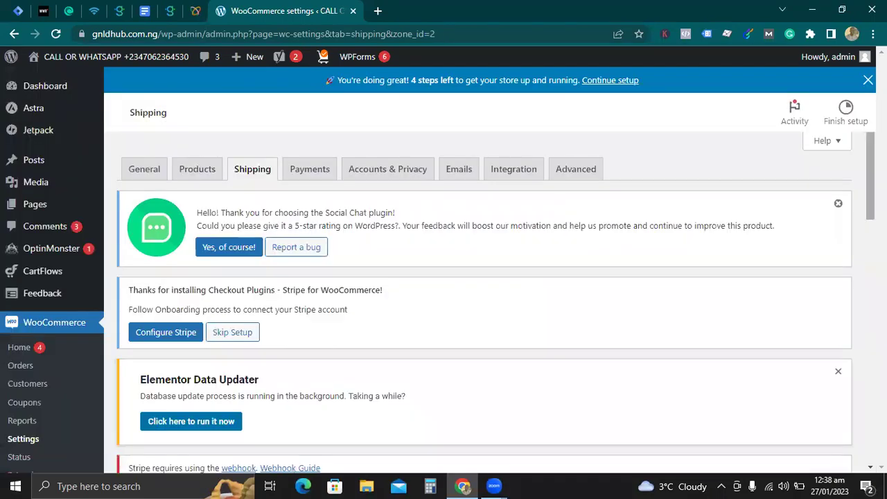
- Set the cost of the Nigeria zone's flat rate to 2000 and save the method's settings
scroll(484, 291, "down", 5)
scroll(485, 277, "down", 3)
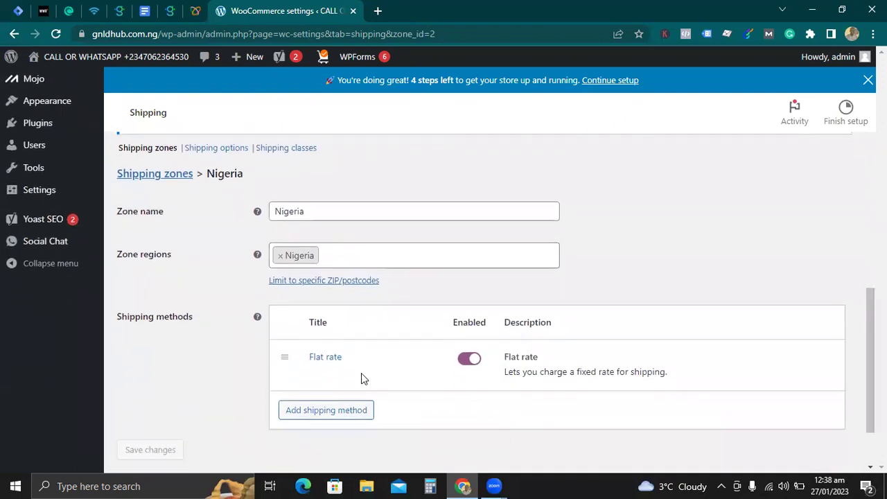
left_click(314, 375)
left_click(369, 296)
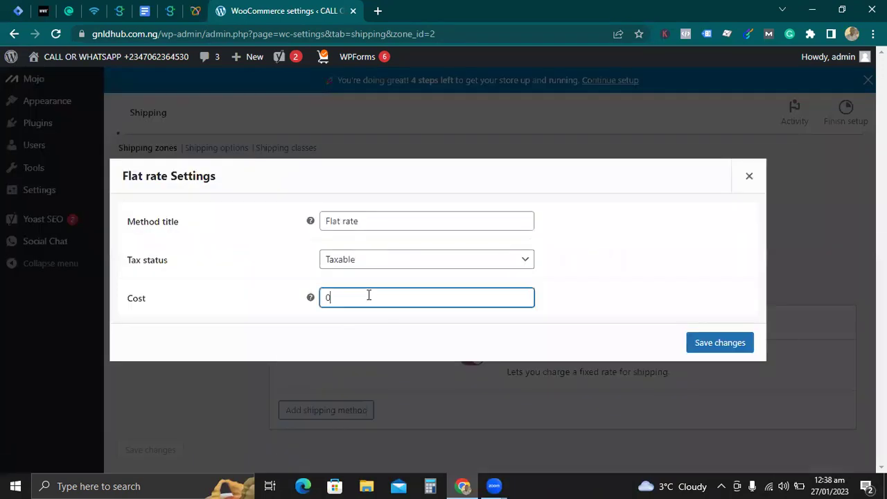
type("2000")
left_click(401, 327)
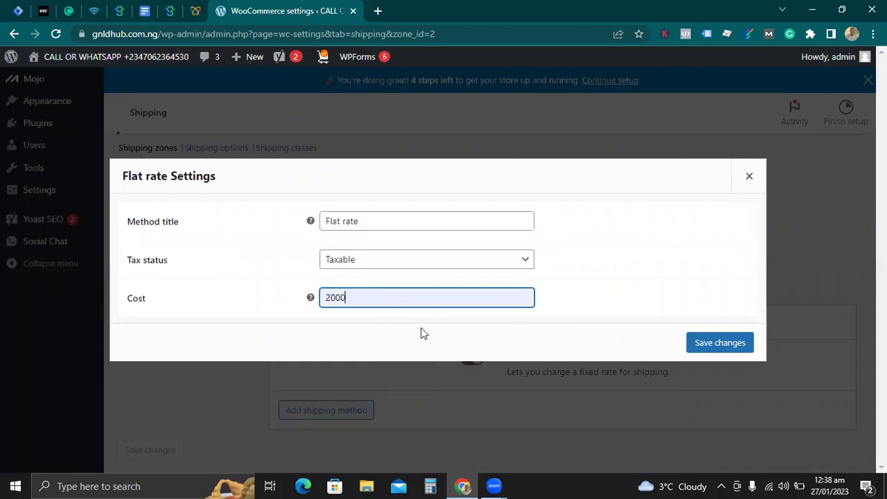
left_click(726, 348)
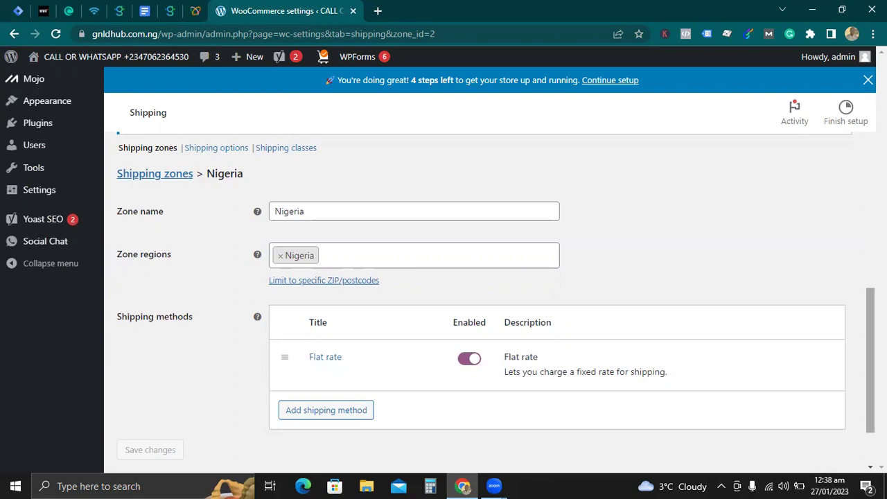
scroll(496, 312, "down", 2)
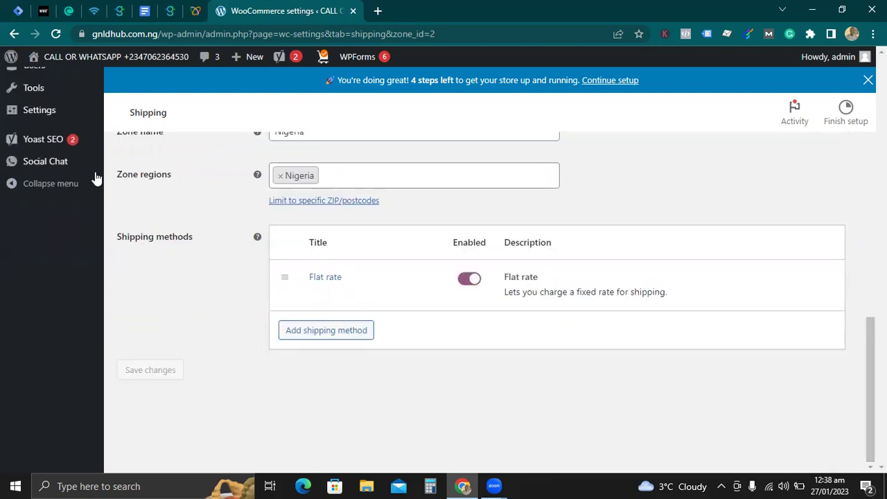
- Visit the live site's shop and open the Gnld Neolife Ami-Tone – 90 Tablets (Single) product page
mouse_move(65, 57)
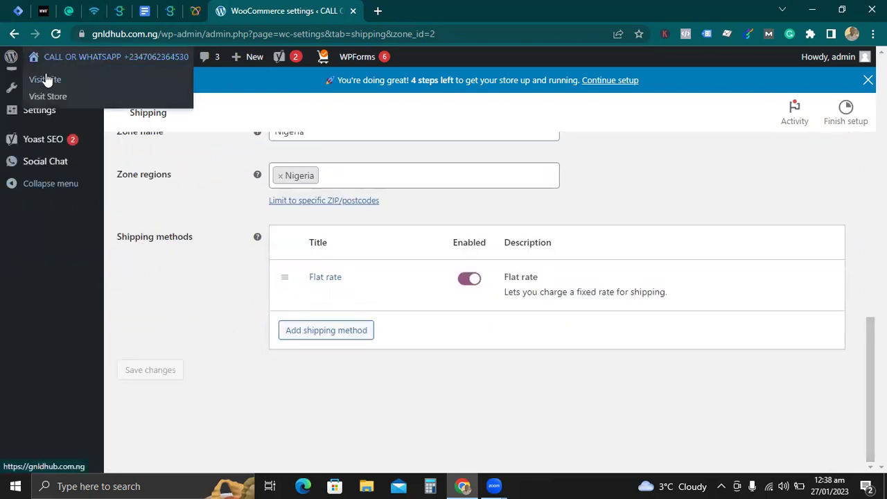
left_click(46, 80)
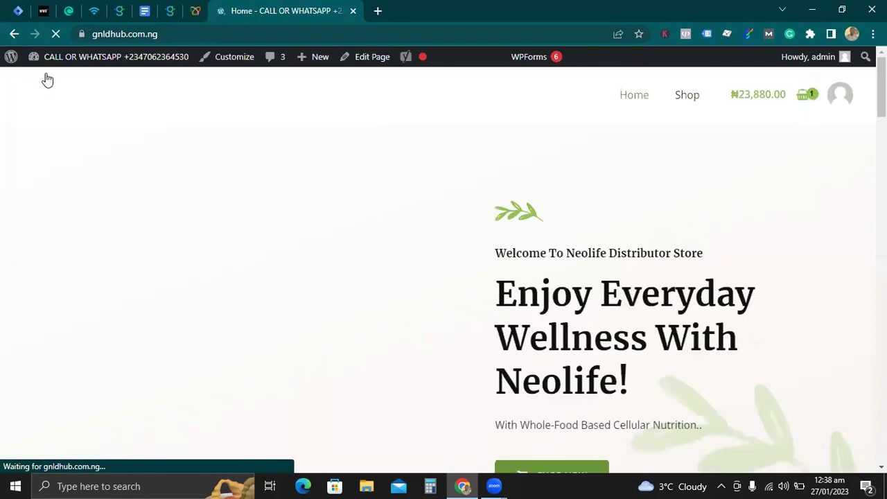
left_click(689, 95)
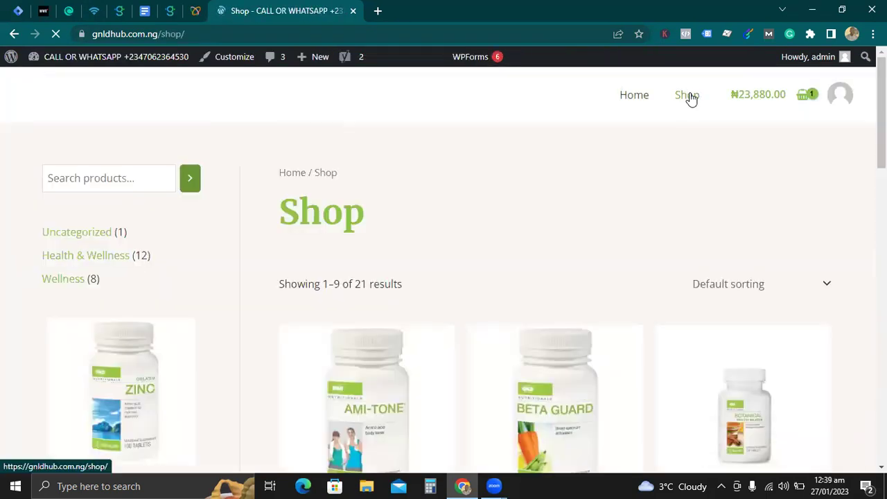
scroll(689, 95, "down", 2)
scroll(462, 293, "down", 2)
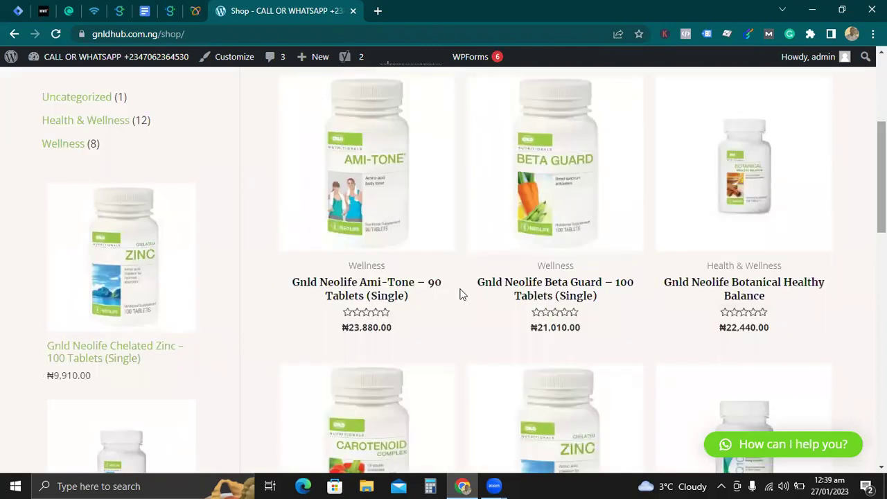
left_click(387, 286)
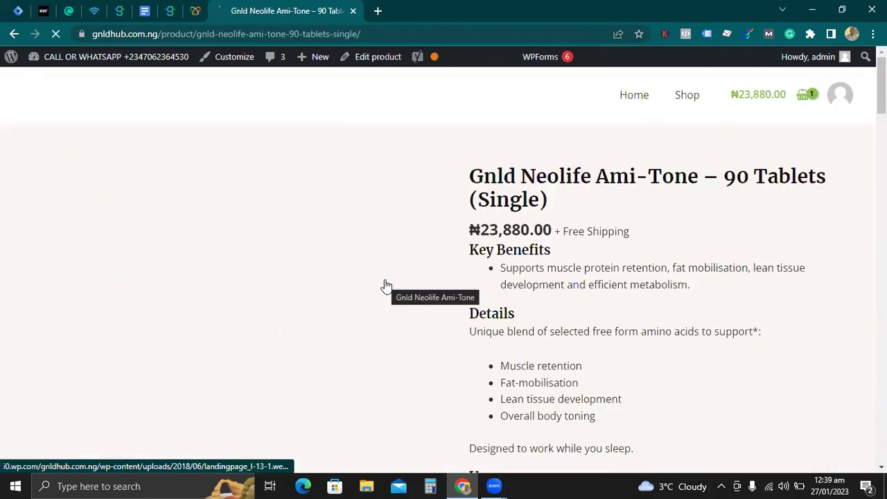
- Add one Ami-Tone product to the cart and proceed from the cart to checkout
scroll(575, 354, "down", 4)
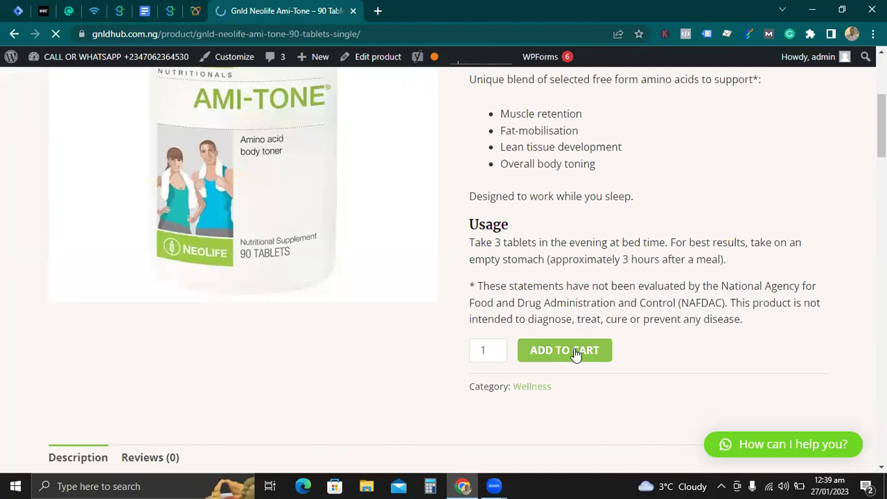
left_click(743, 197)
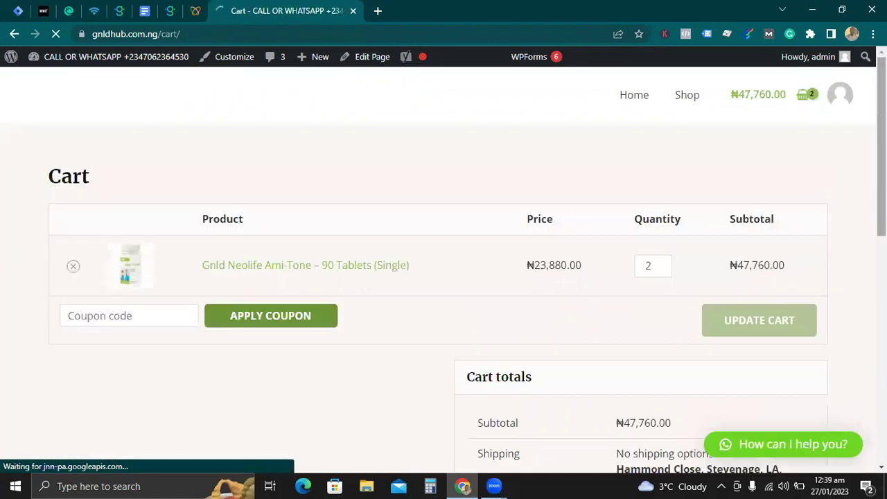
scroll(444, 264, "down", 3)
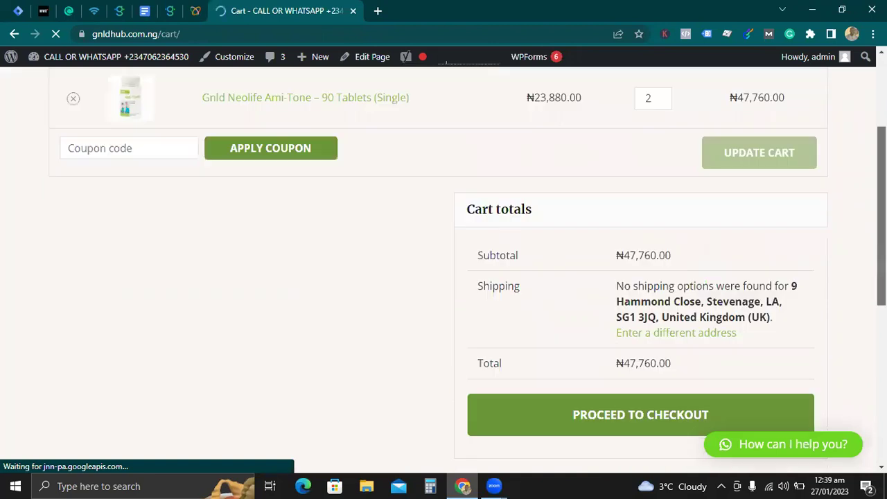
left_click(652, 415)
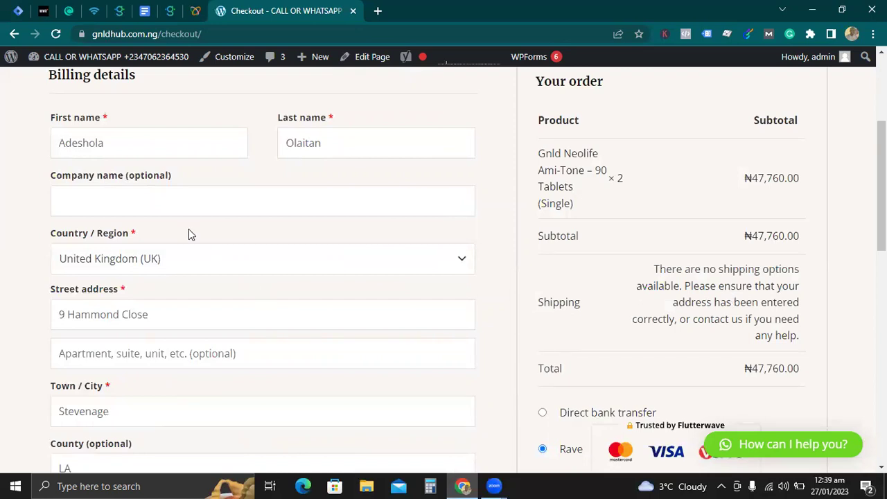
- Change the country / region in the checkout's billing details to Nigeria
left_click(195, 261)
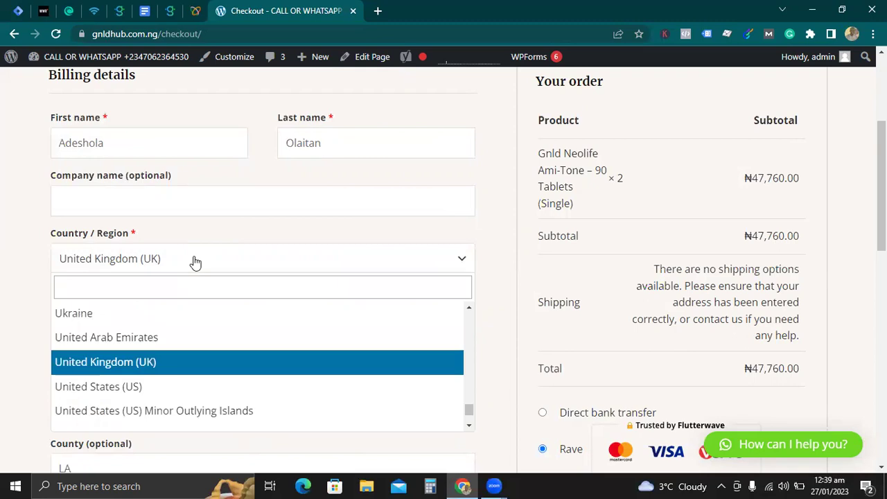
left_click(181, 268)
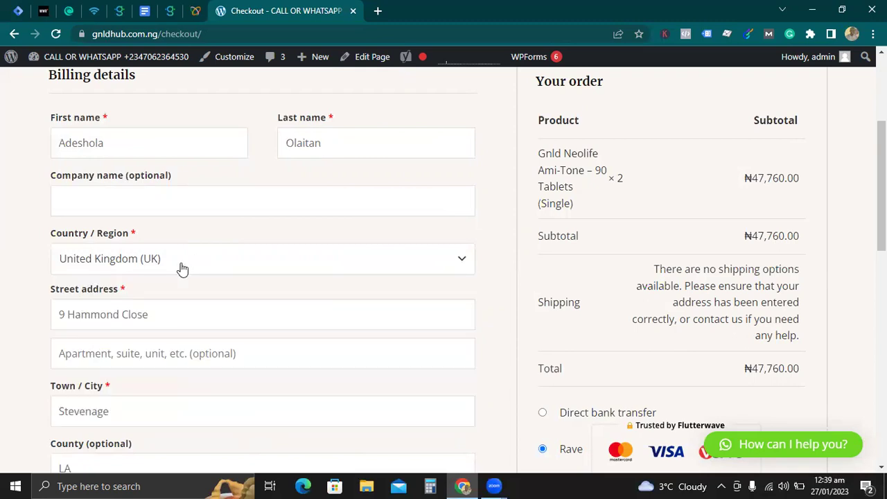
left_click(181, 268)
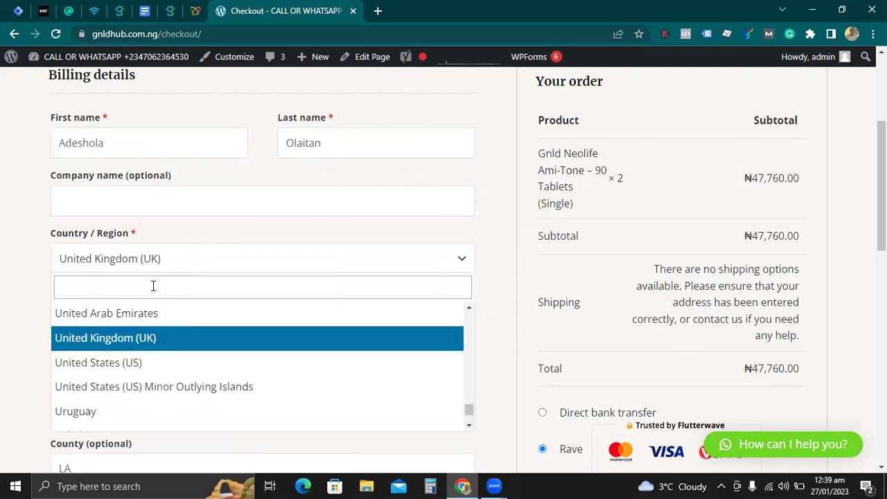
left_click(153, 285)
type("Nige")
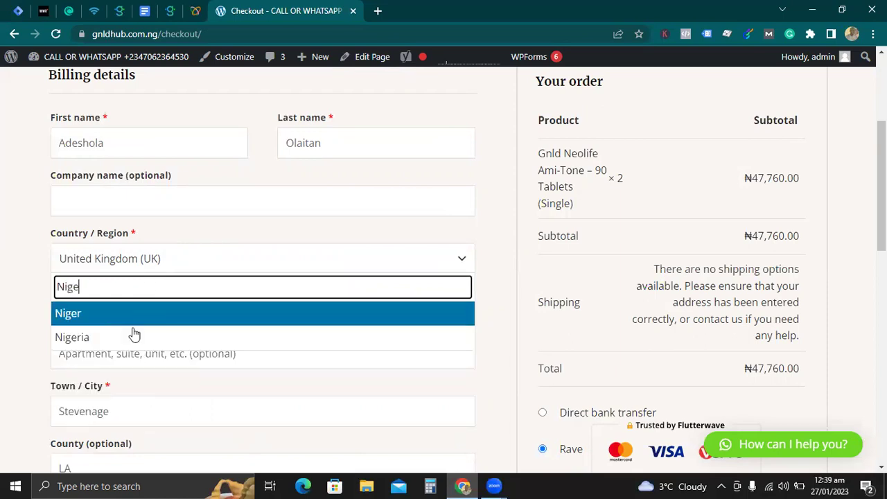
left_click(134, 330)
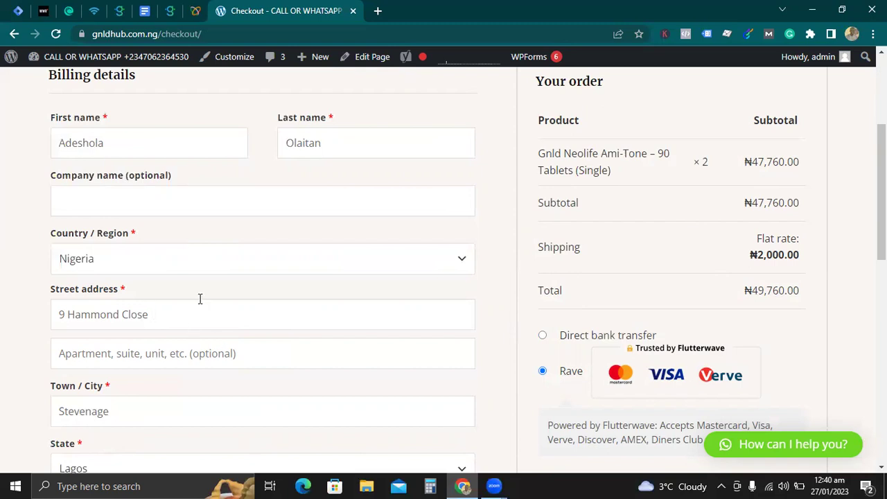
- Place the order with the Rave payment method and start the Flutterwave payment for it
left_click_drag(881, 187, 881, 241)
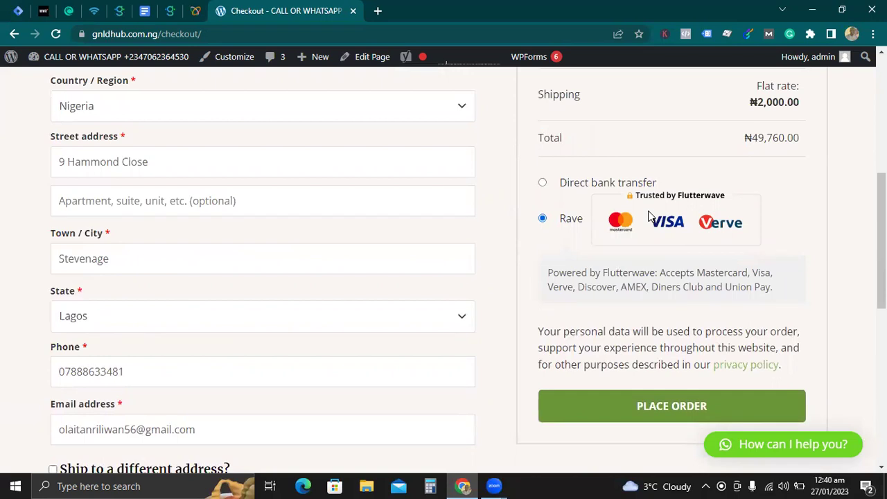
left_click(195, 13)
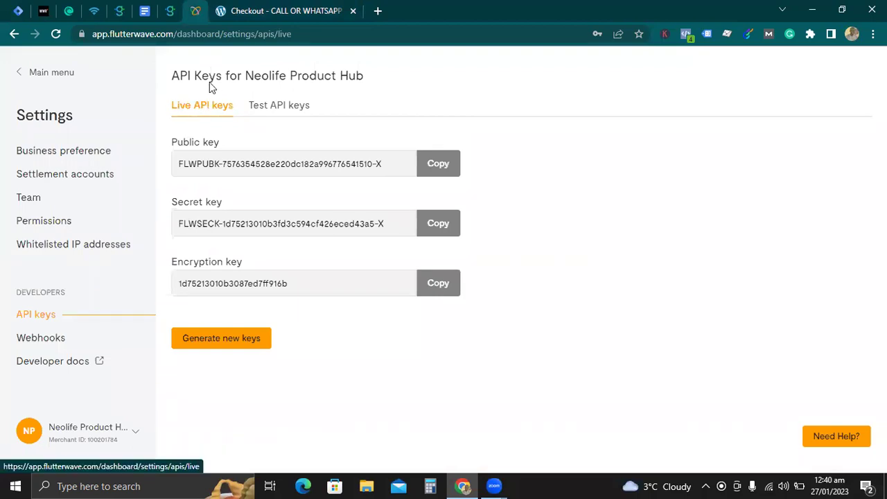
left_click(275, 11)
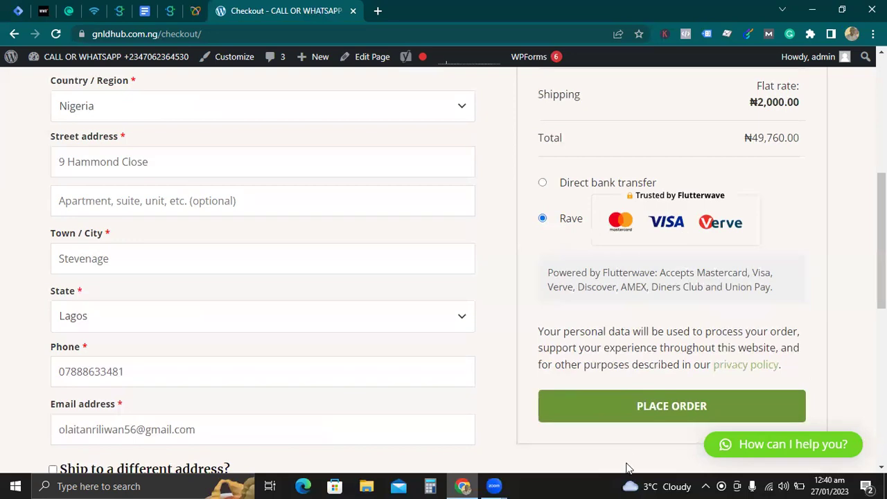
left_click(657, 410)
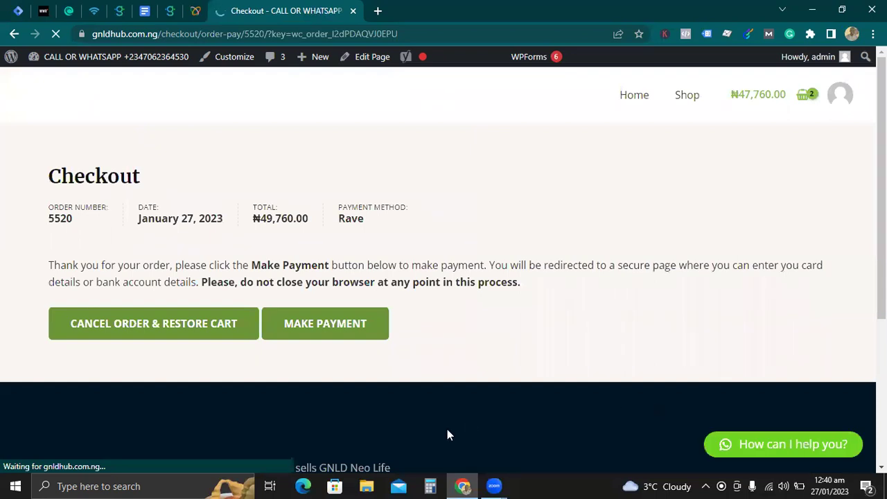
left_click(338, 327)
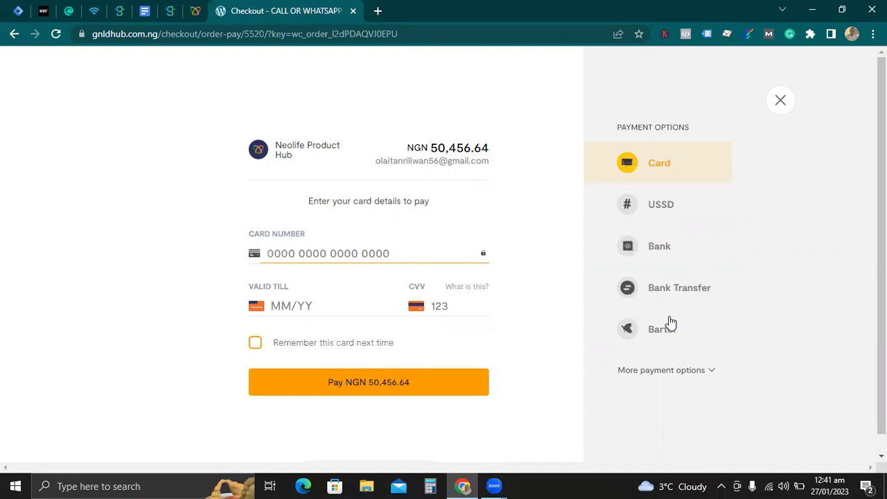
- Look through the USSD, Bank and Bank Transfer payment options in the Flutterwave payment window
left_click(658, 213)
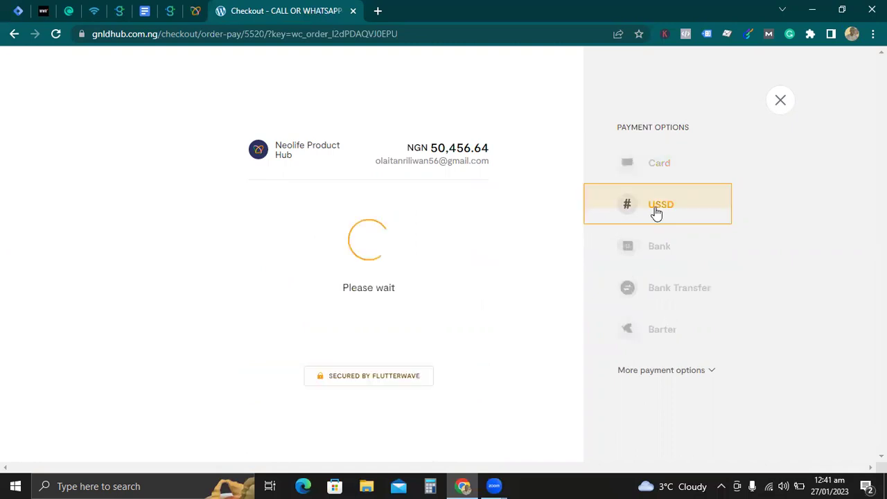
left_click(656, 259)
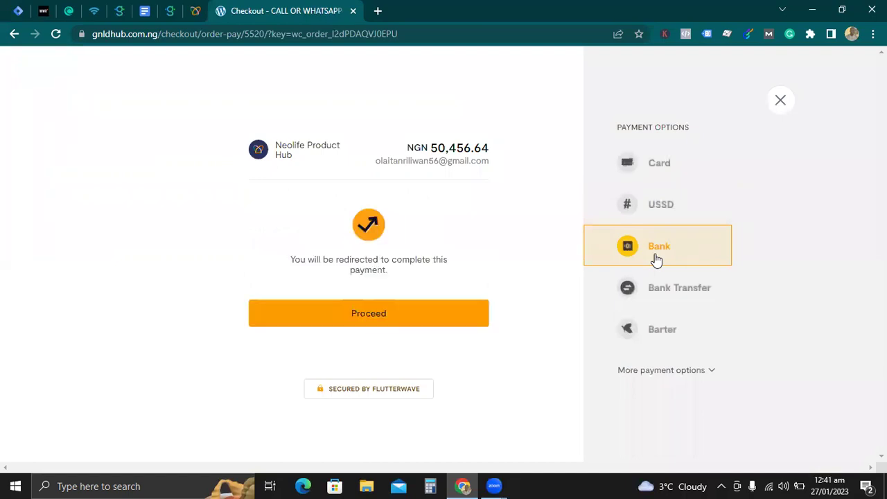
left_click(659, 295)
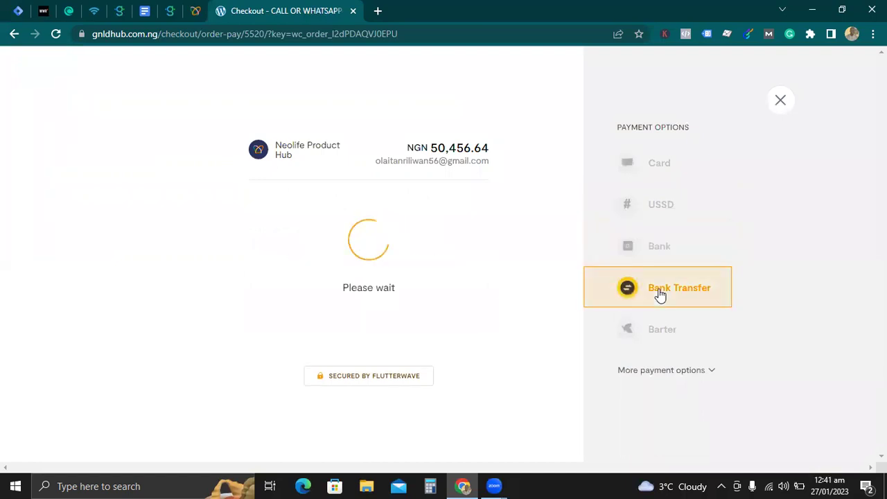